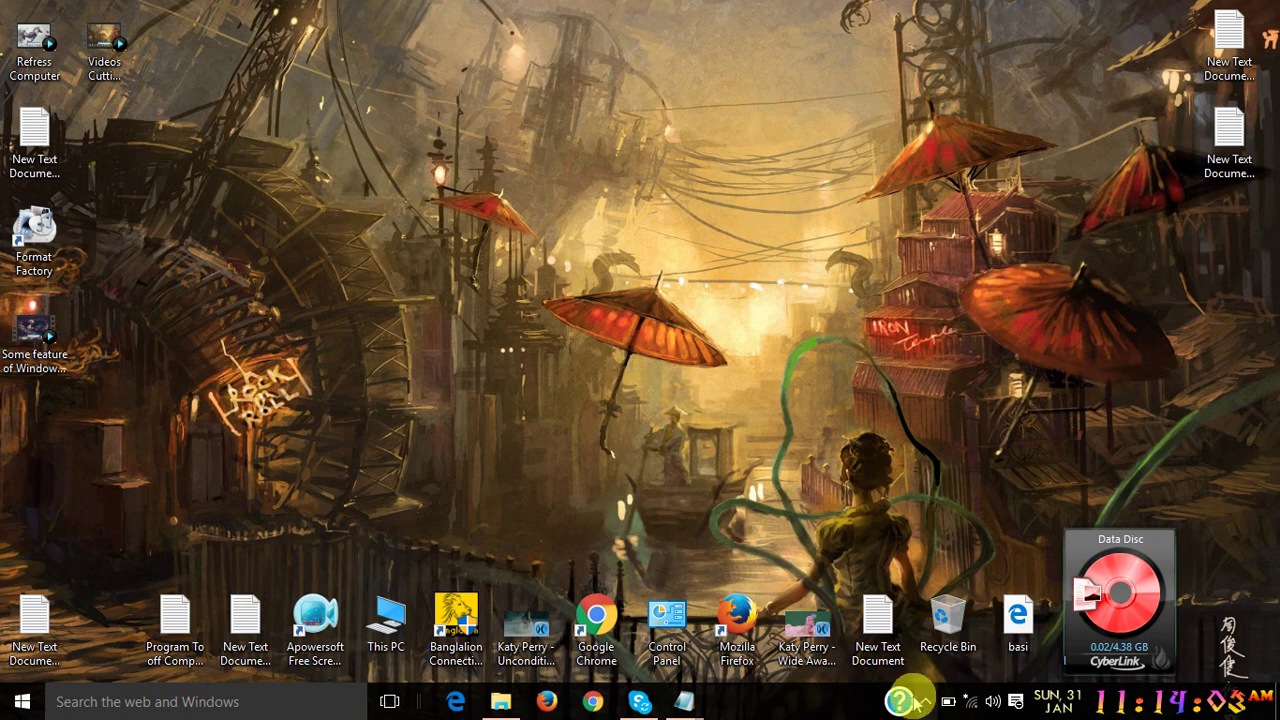
- Bring up the Grameenphone Internet program to view its current background, and minimize its window
click(925, 702)
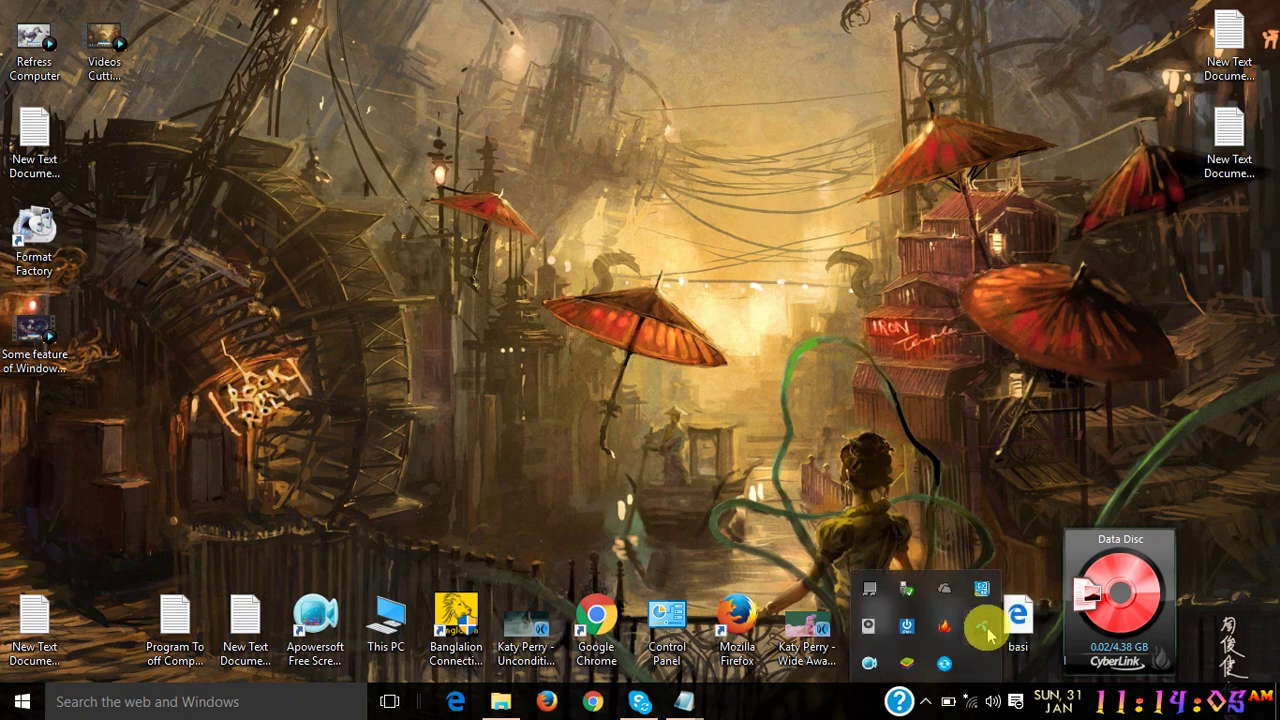
click(982, 625)
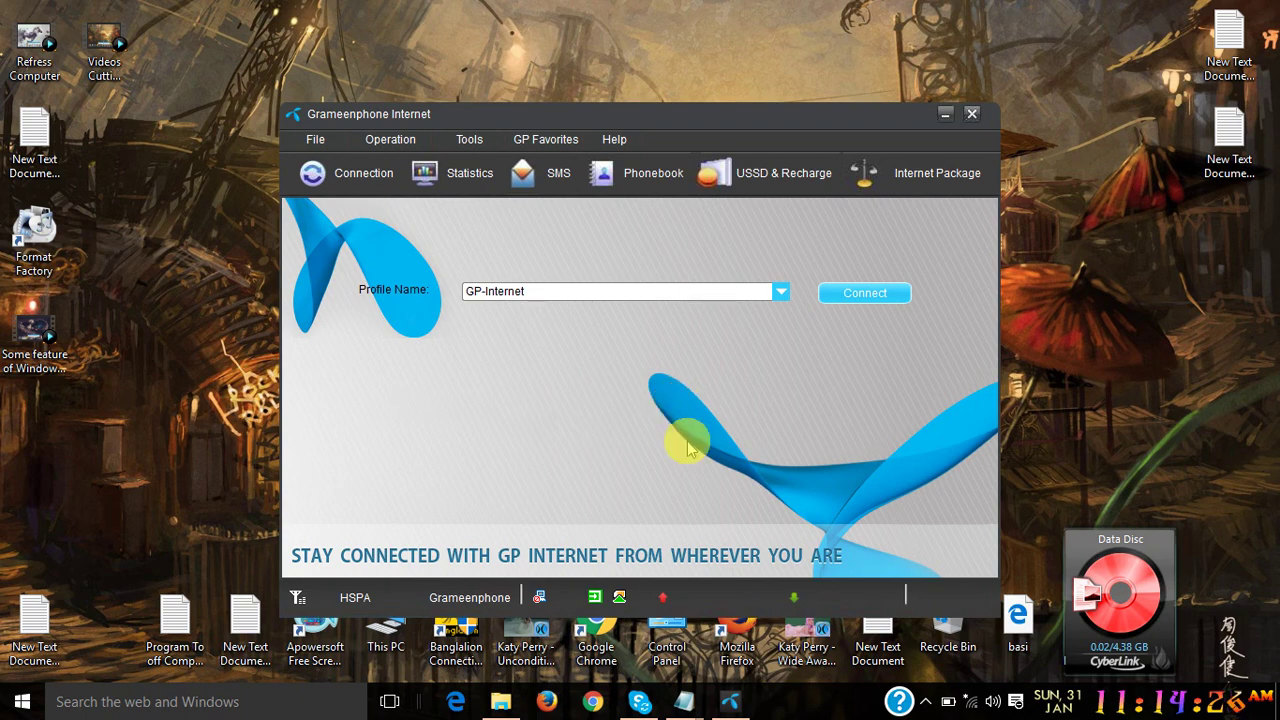
click(943, 114)
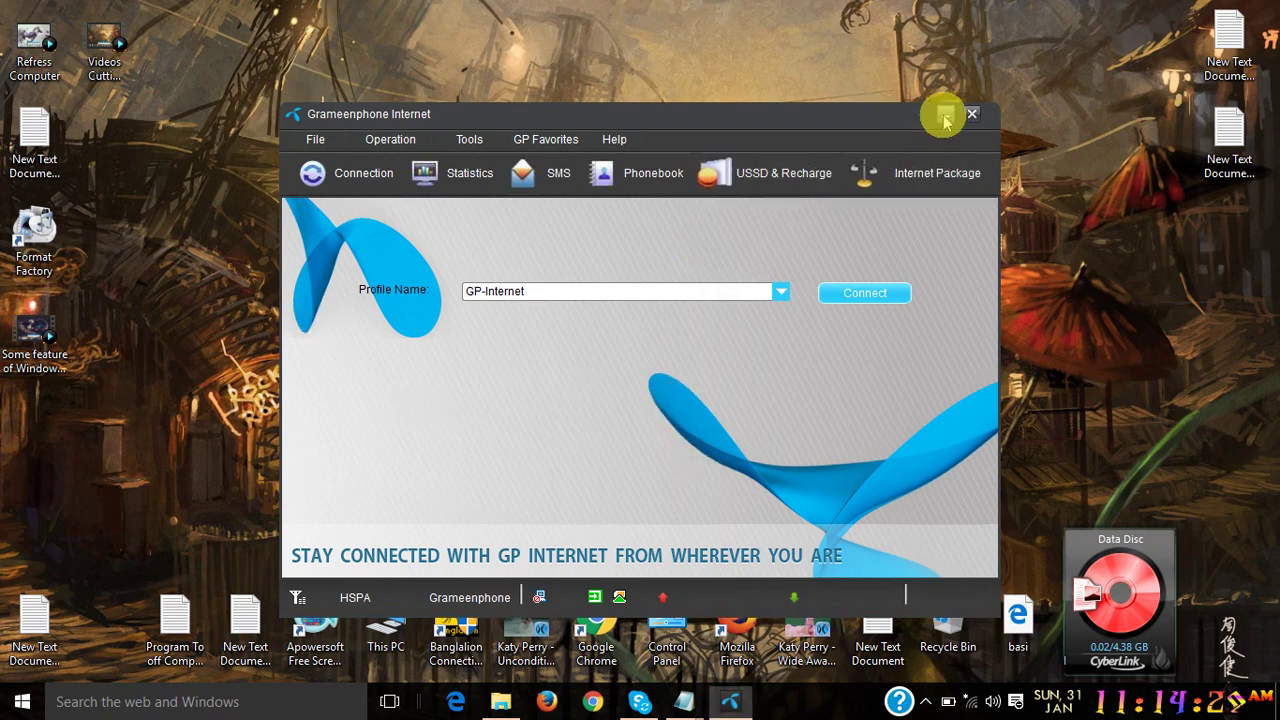
- Refresh the desktop four times
right_click(505, 70)
click(570, 129)
right_click(588, 127)
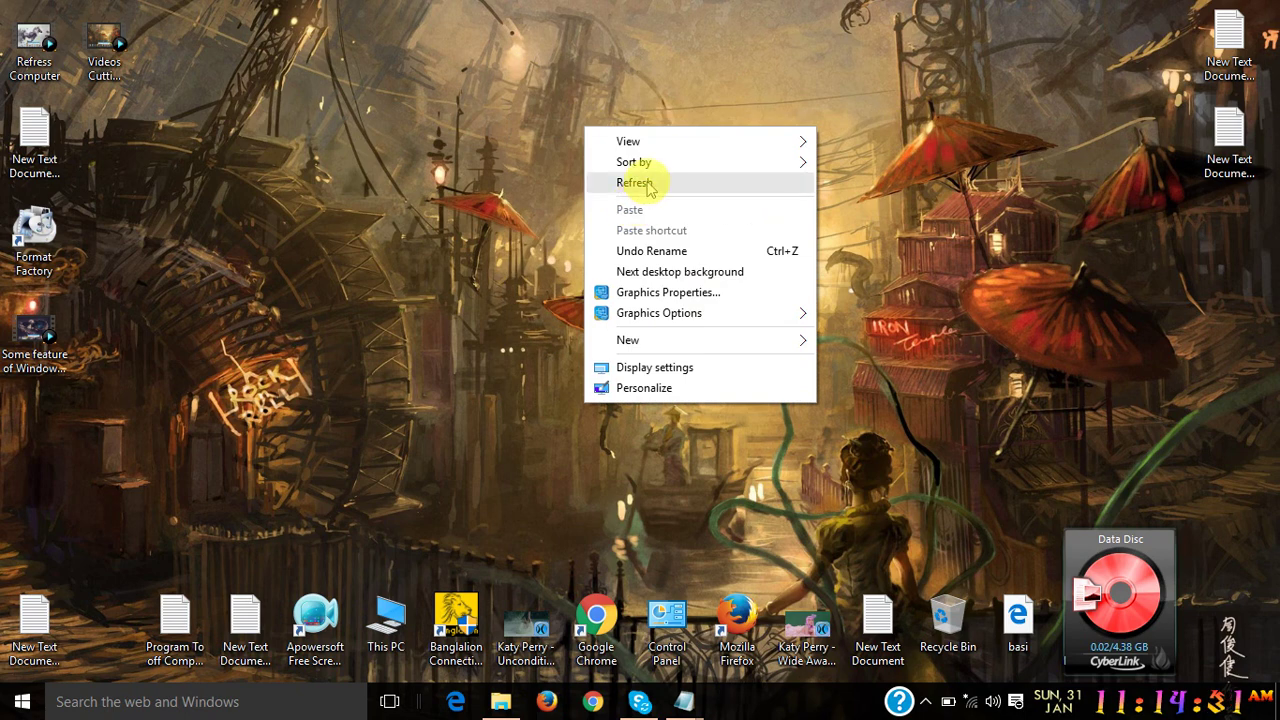
click(651, 178)
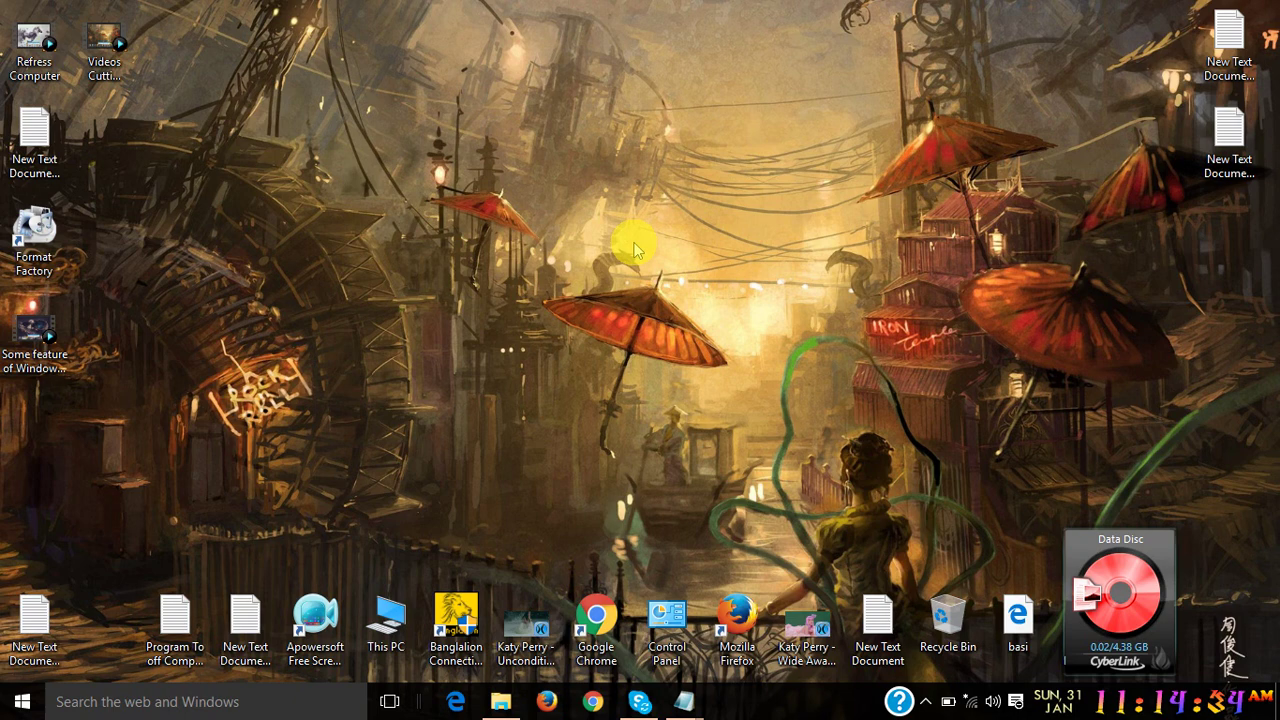
right_click(514, 68)
click(549, 120)
right_click(550, 118)
click(590, 174)
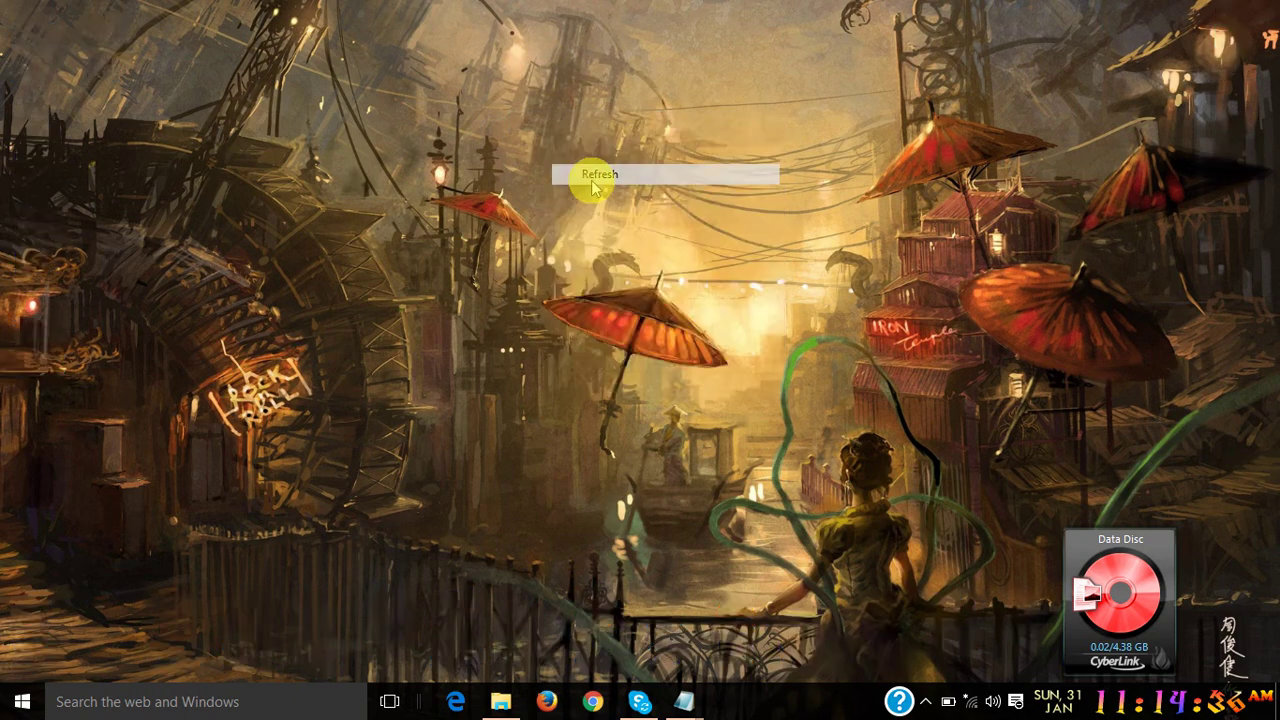
- Open This PC and move its window further up the screen
double_click(400, 612)
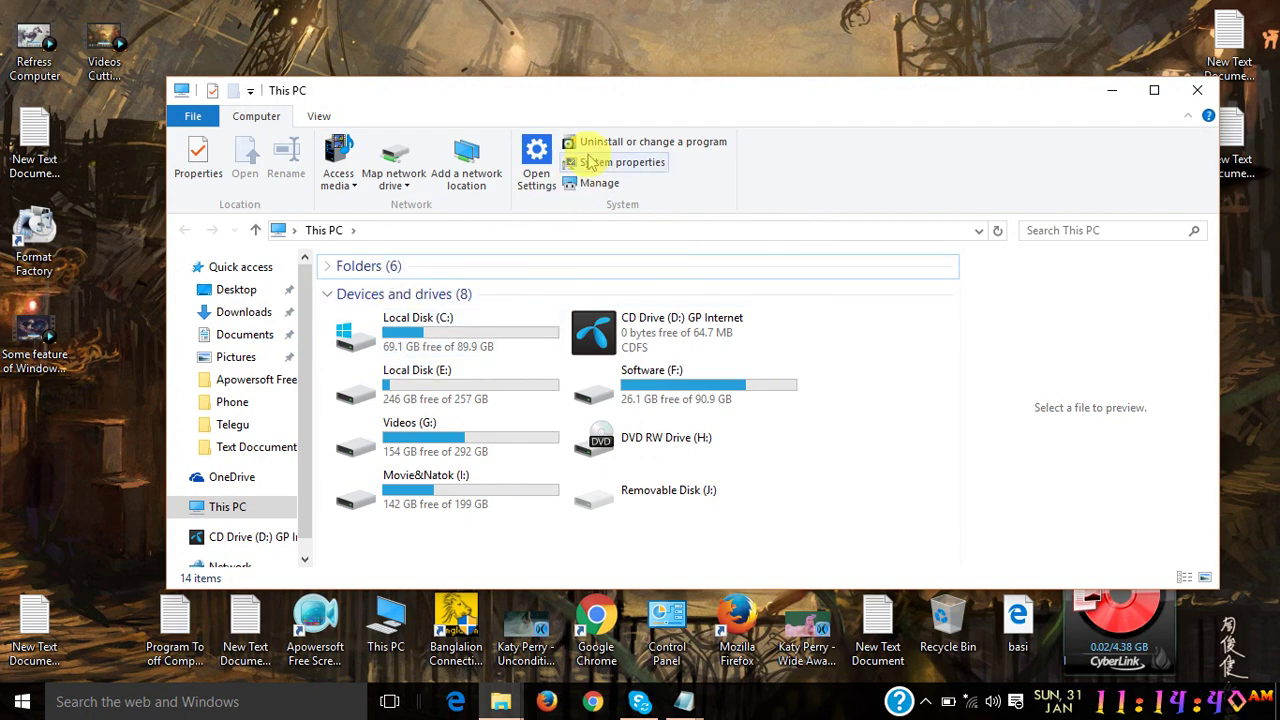
drag(630, 95, 632, 51)
double_click(451, 289)
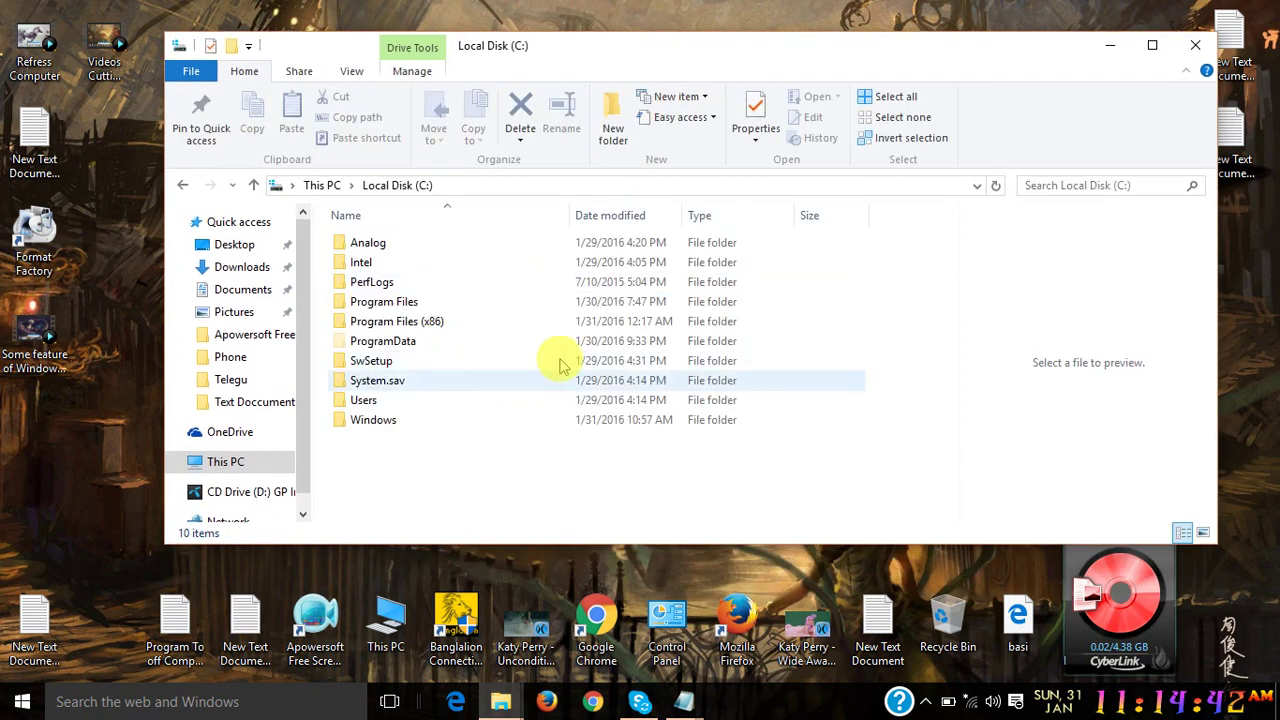
double_click(500, 321)
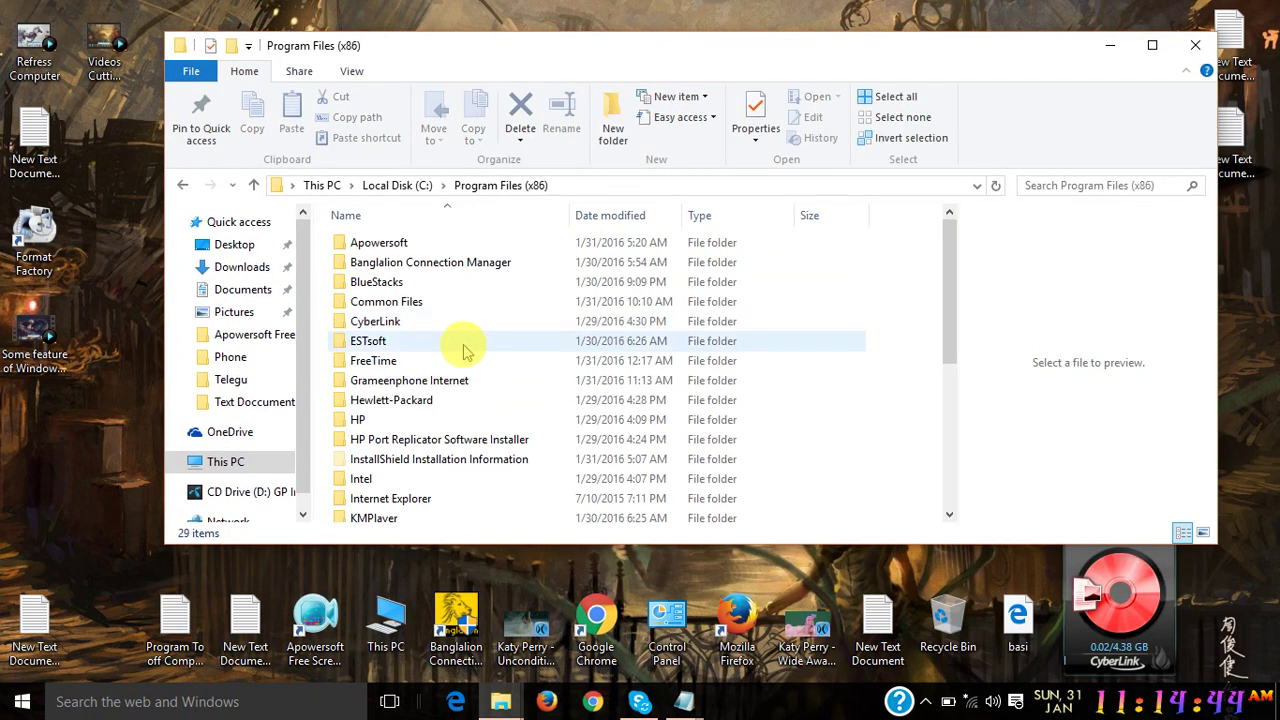
click(256, 186)
click(256, 186)
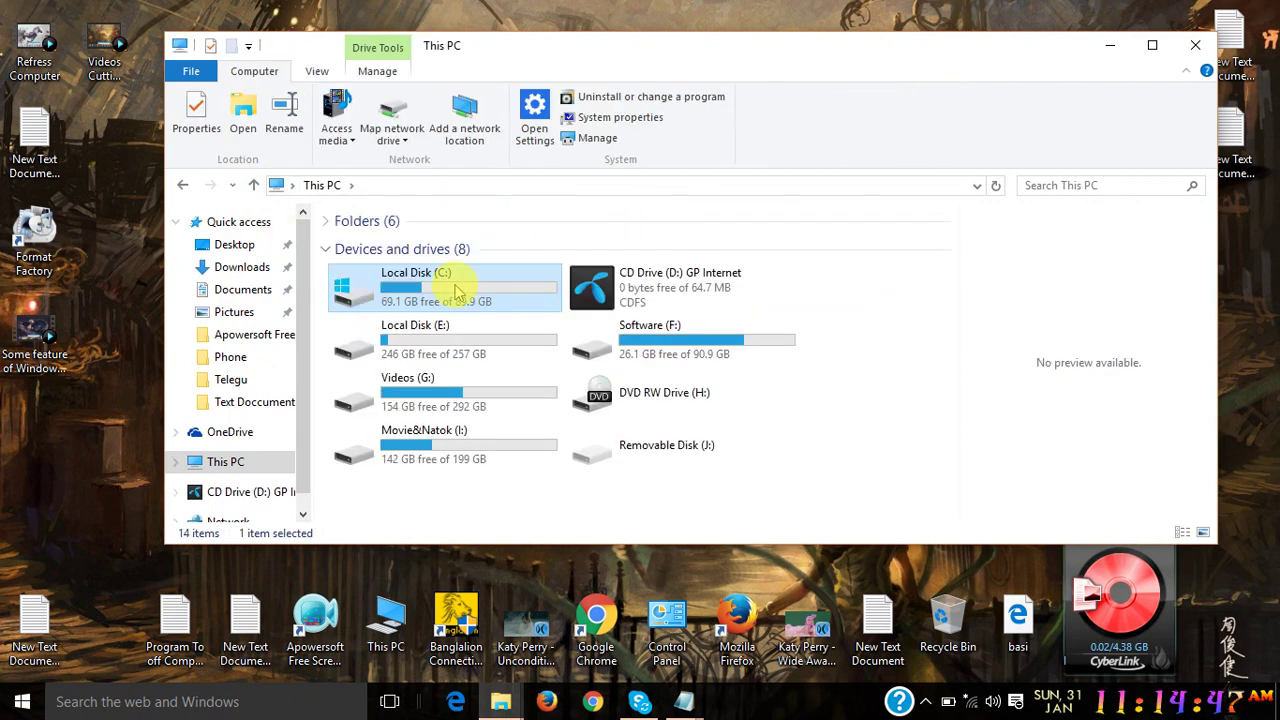
- Open the Skin folder of Grameenphone Internet within Program Files (x86) on Local Disk (C:)
double_click(443, 287)
click(450, 332)
double_click(450, 332)
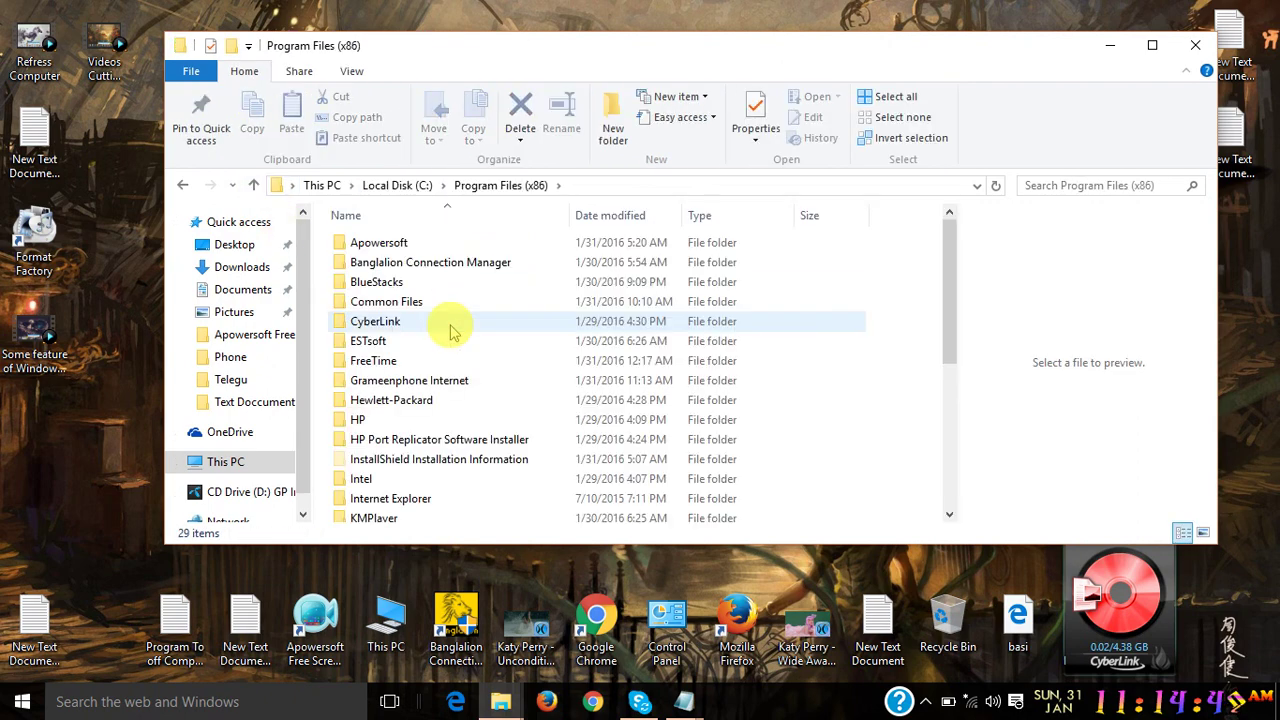
double_click(477, 390)
scroll(475, 400, down, 6)
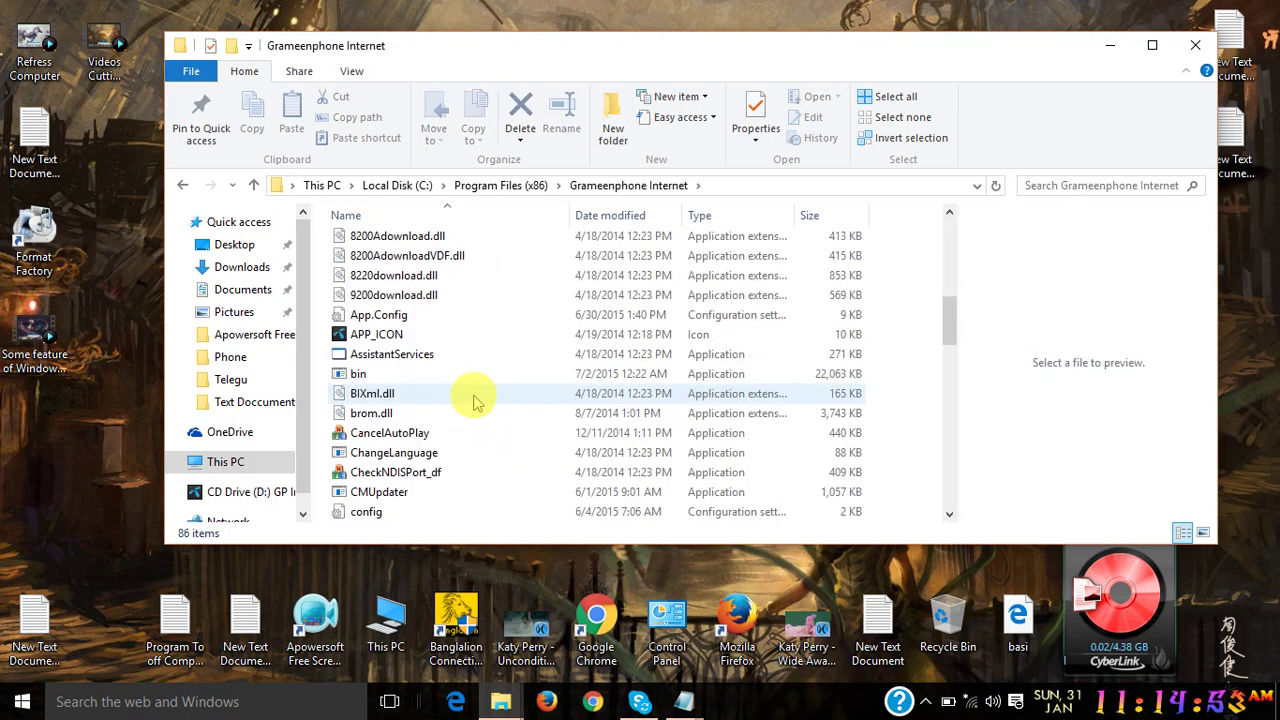
scroll(423, 340, up, 6)
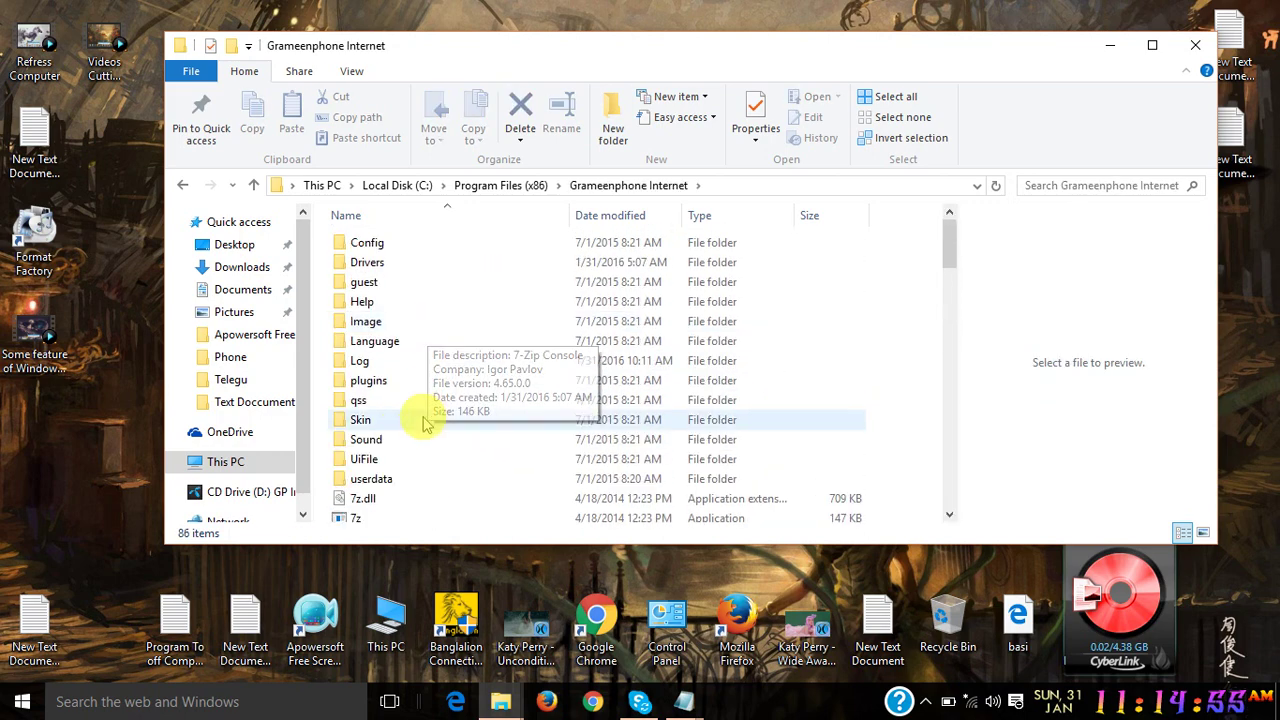
double_click(416, 421)
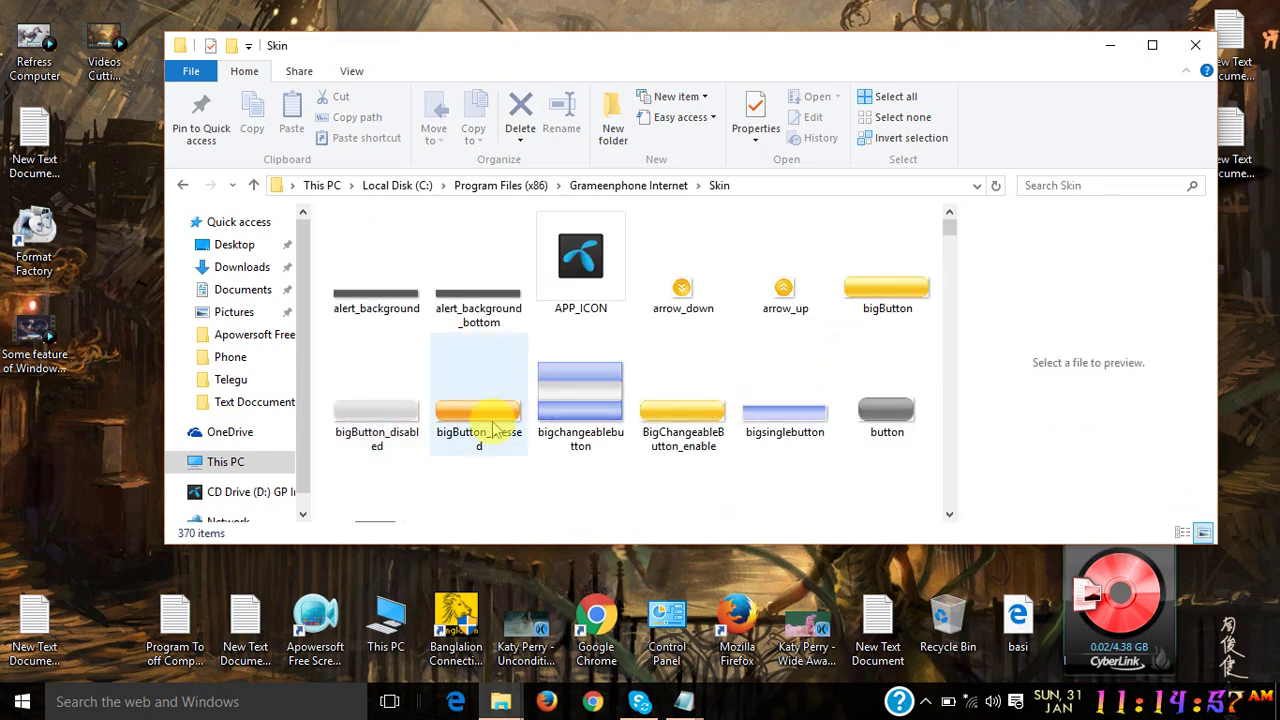
- Find the dataBackground image in the Skin folder and cut it
click(518, 429)
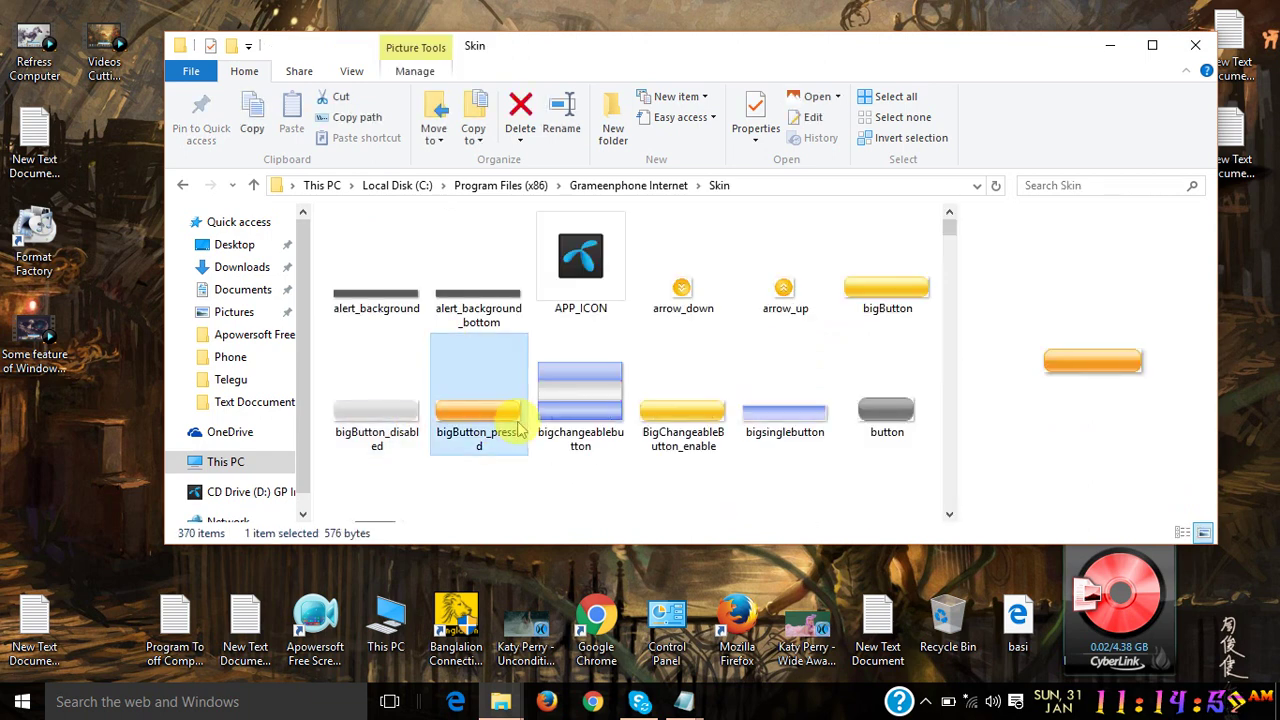
key(d)
click(506, 311)
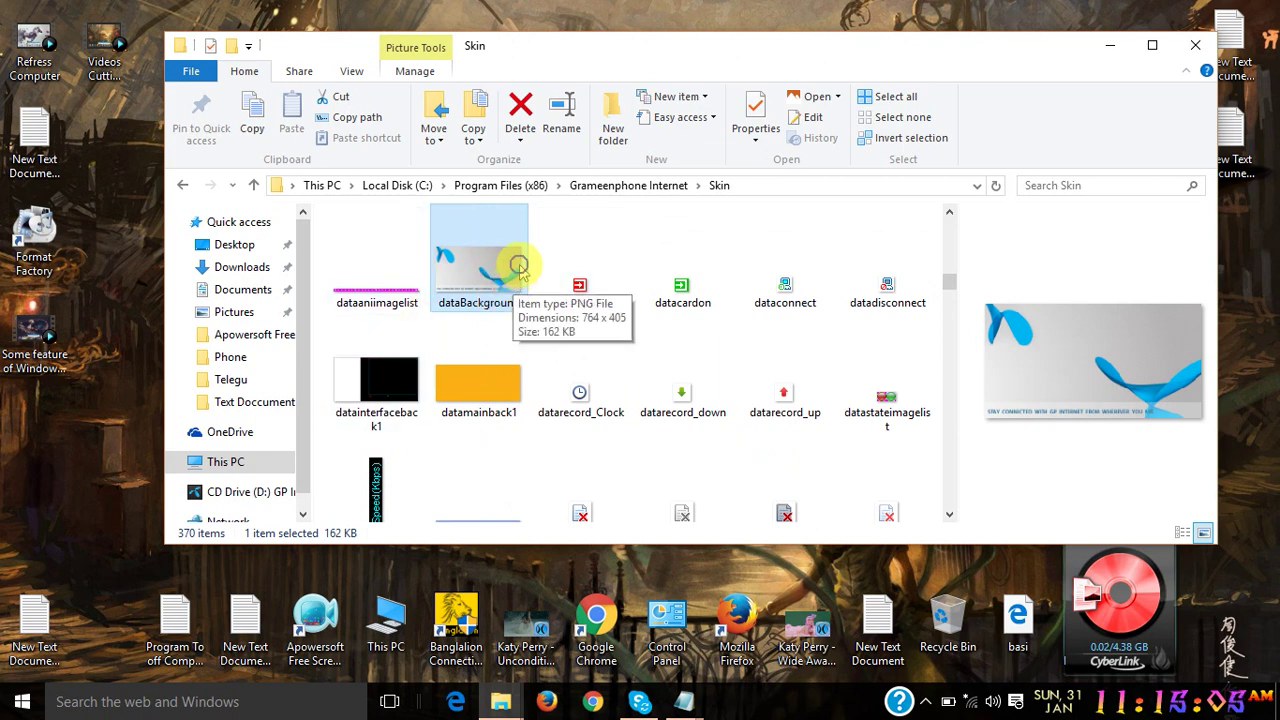
right_click(519, 266)
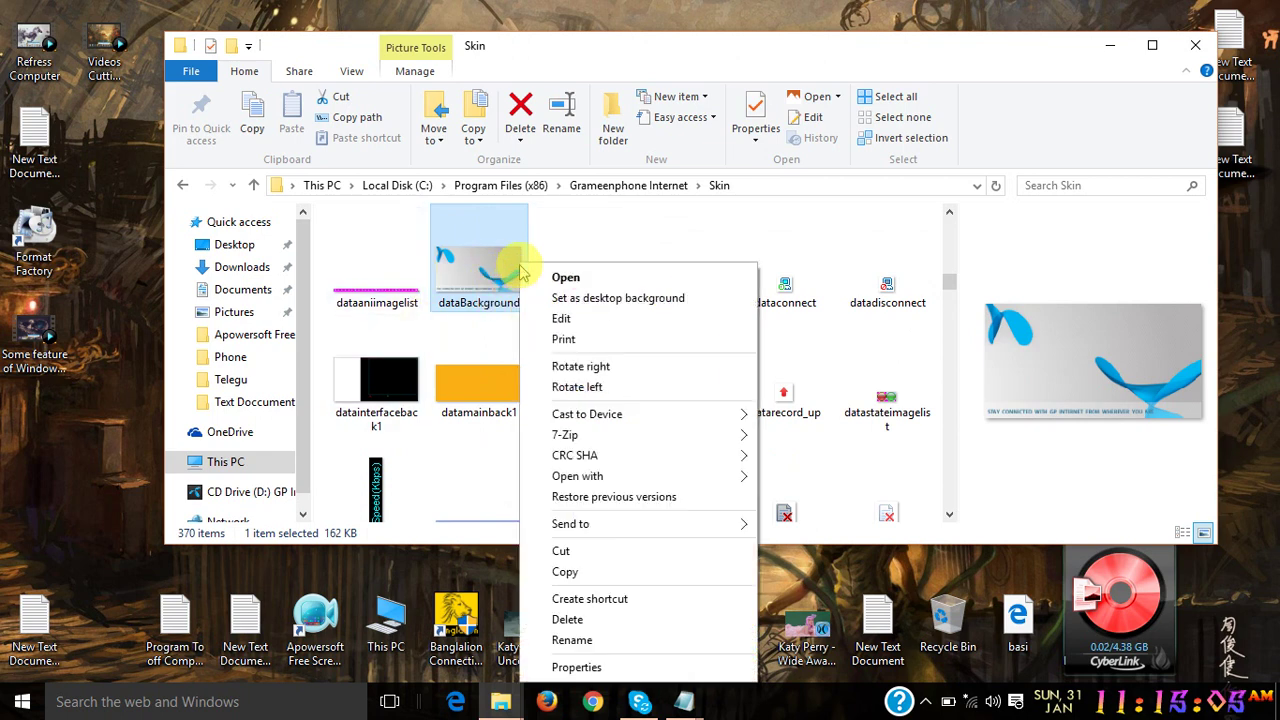
click(597, 556)
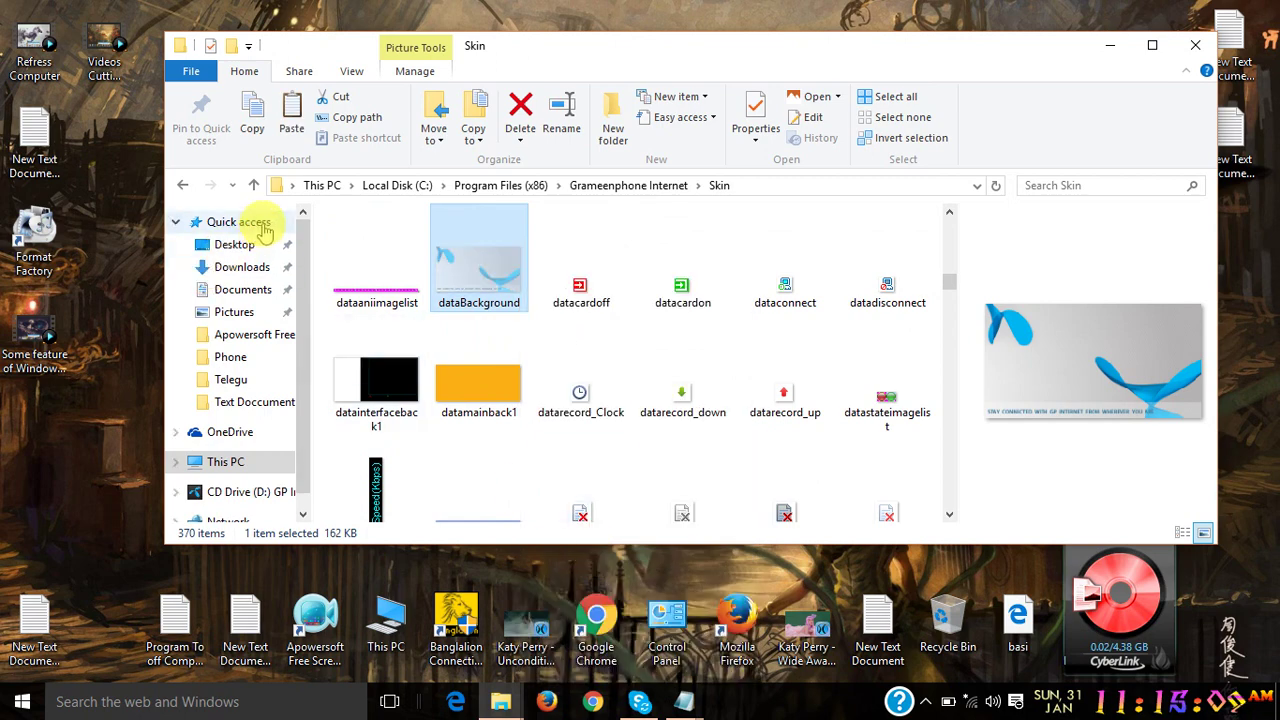
- Paste the cut dataBackground image into the root of the Software (F:) drive
click(256, 186)
click(256, 186)
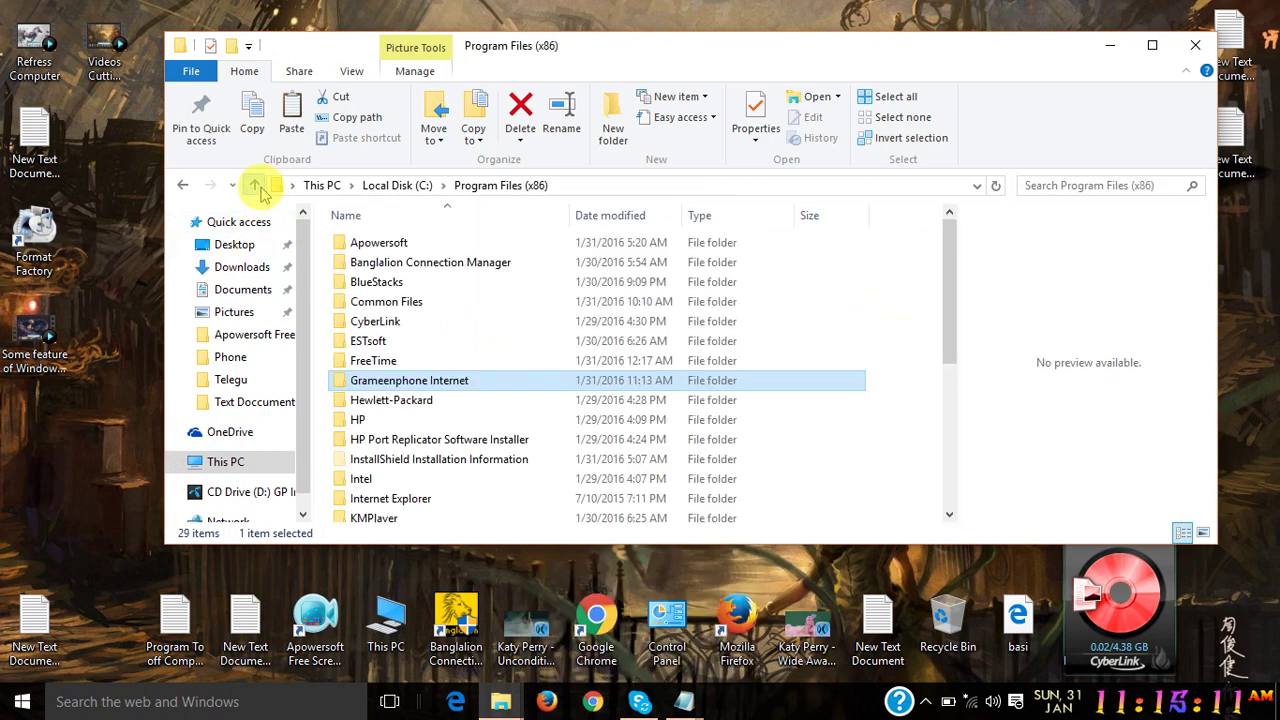
click(256, 186)
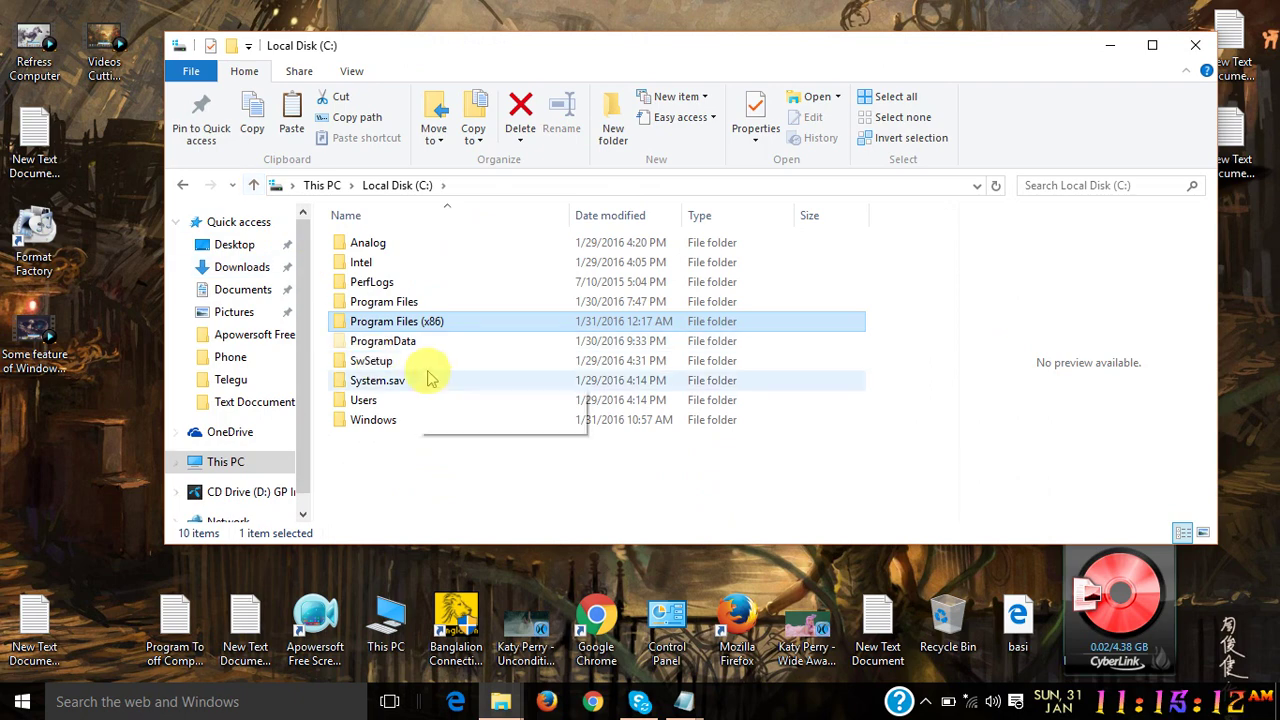
click(256, 186)
double_click(591, 337)
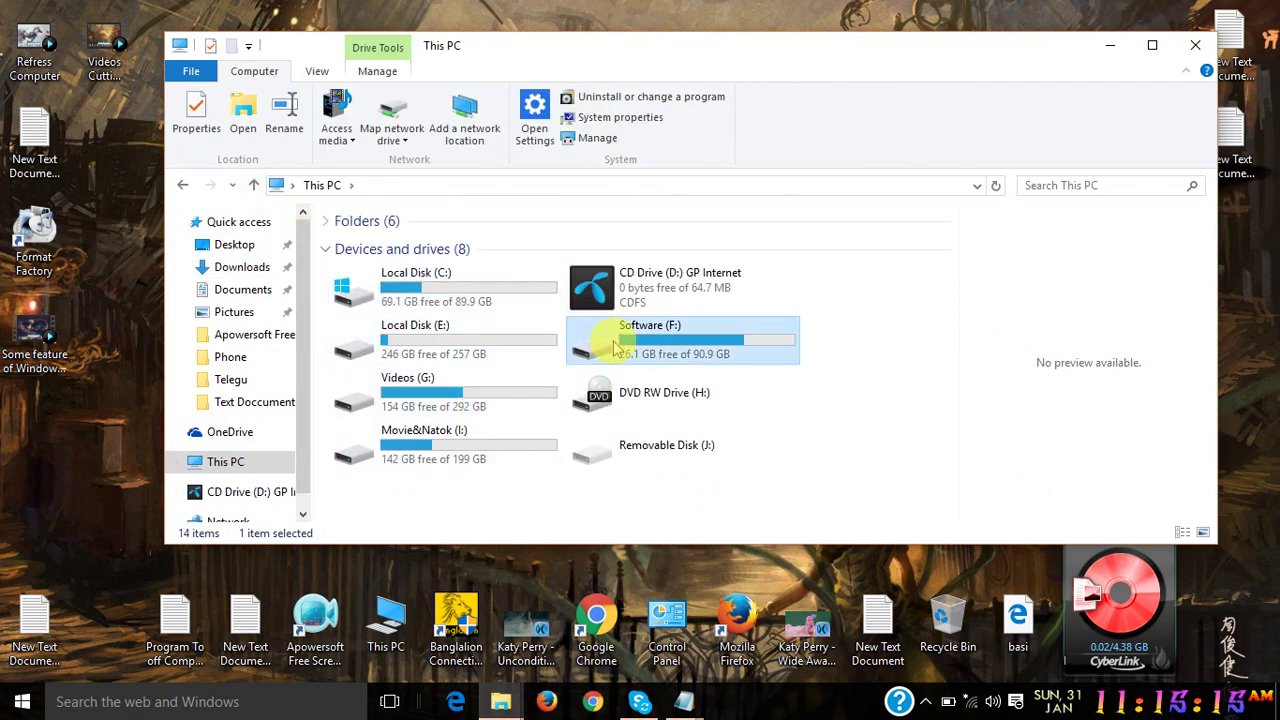
right_click(477, 490)
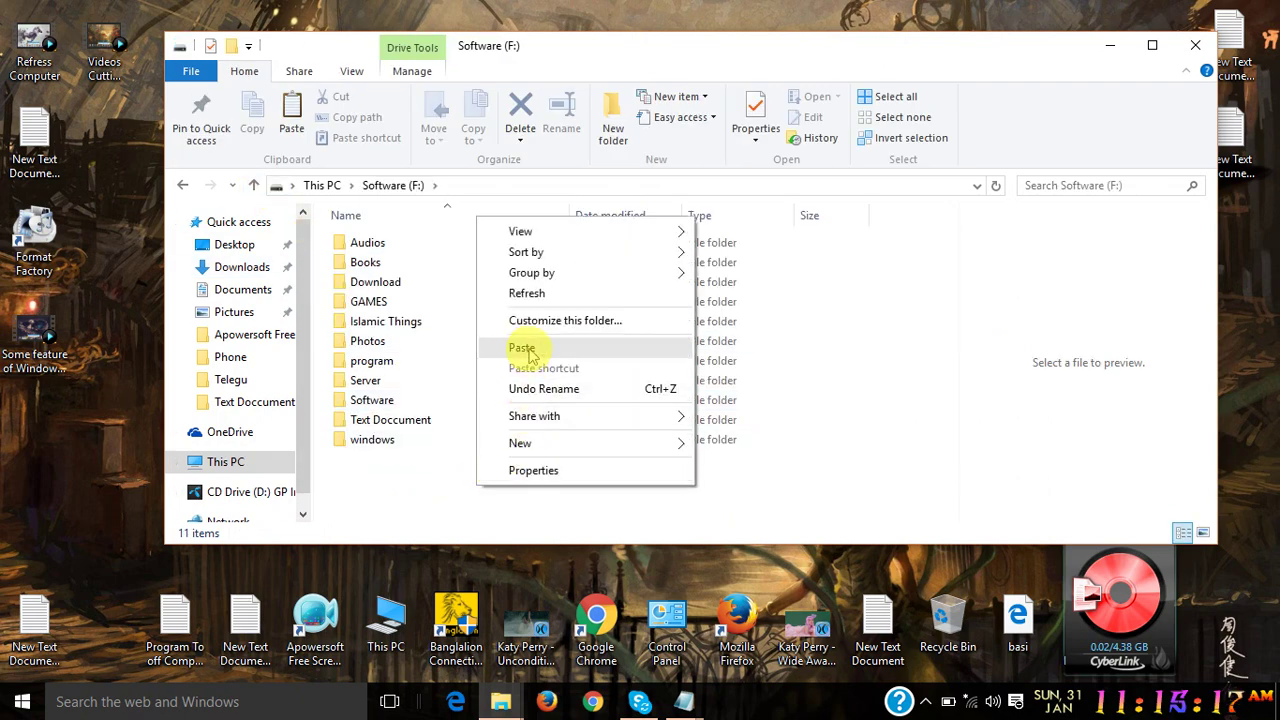
click(488, 348)
- Open the Desktop folder inside Photos on the F: drive and preview image 156 at full size, closing the viewer again
double_click(368, 341)
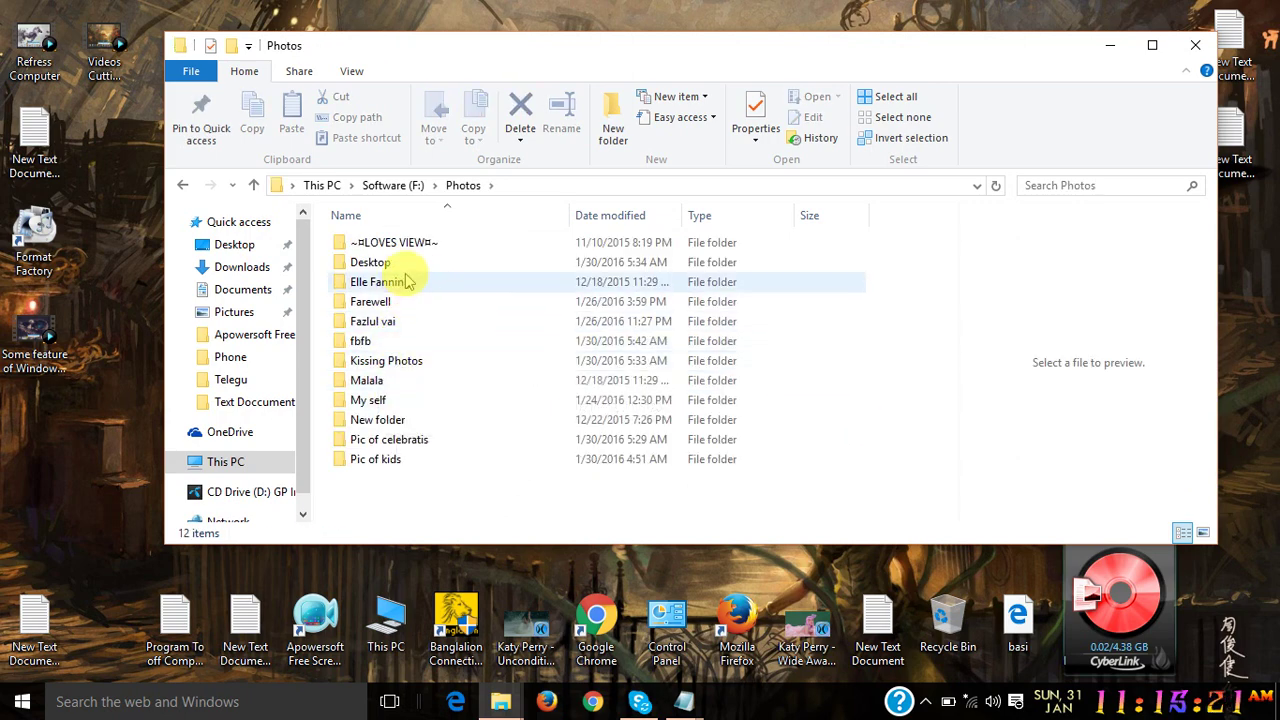
double_click(390, 262)
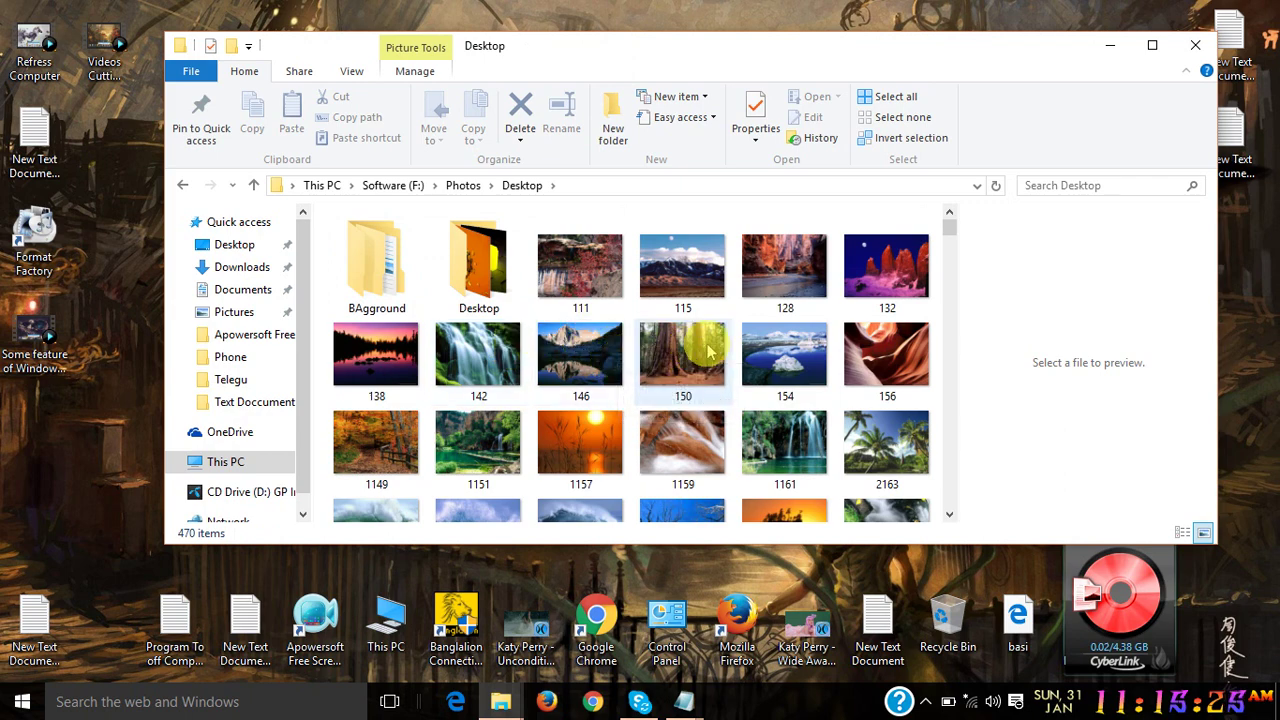
click(855, 358)
key(Return)
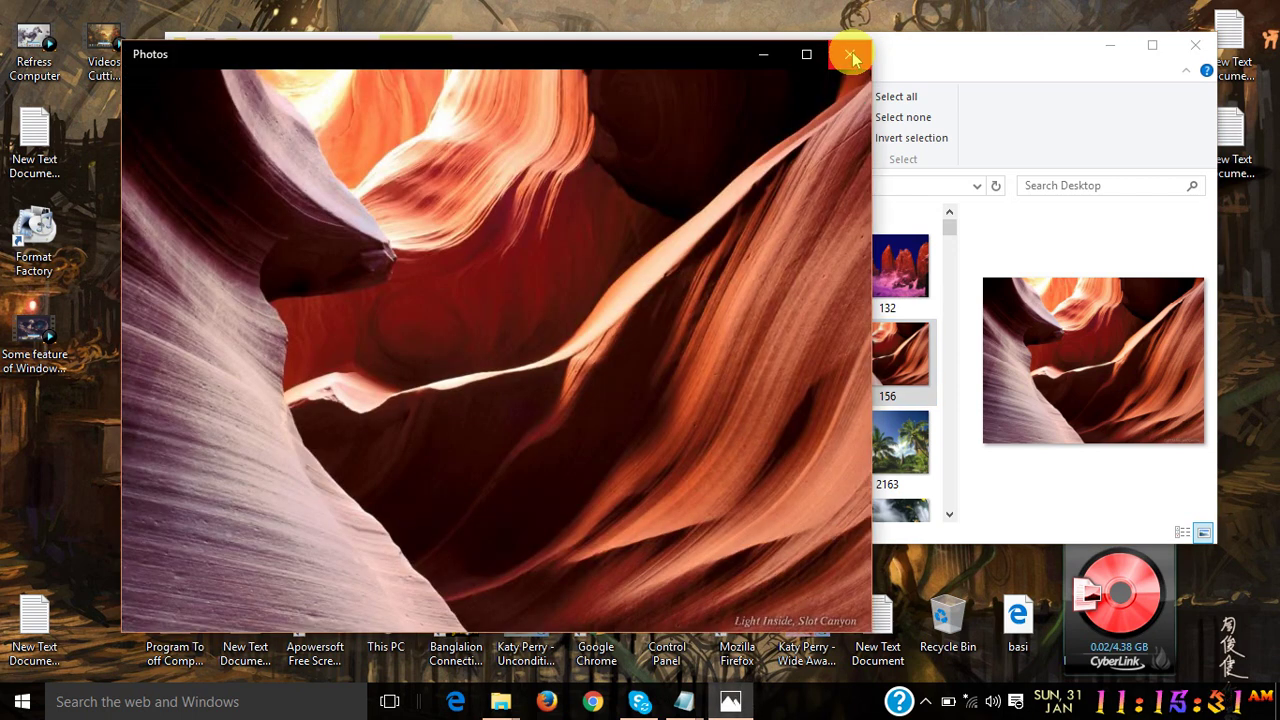
click(851, 55)
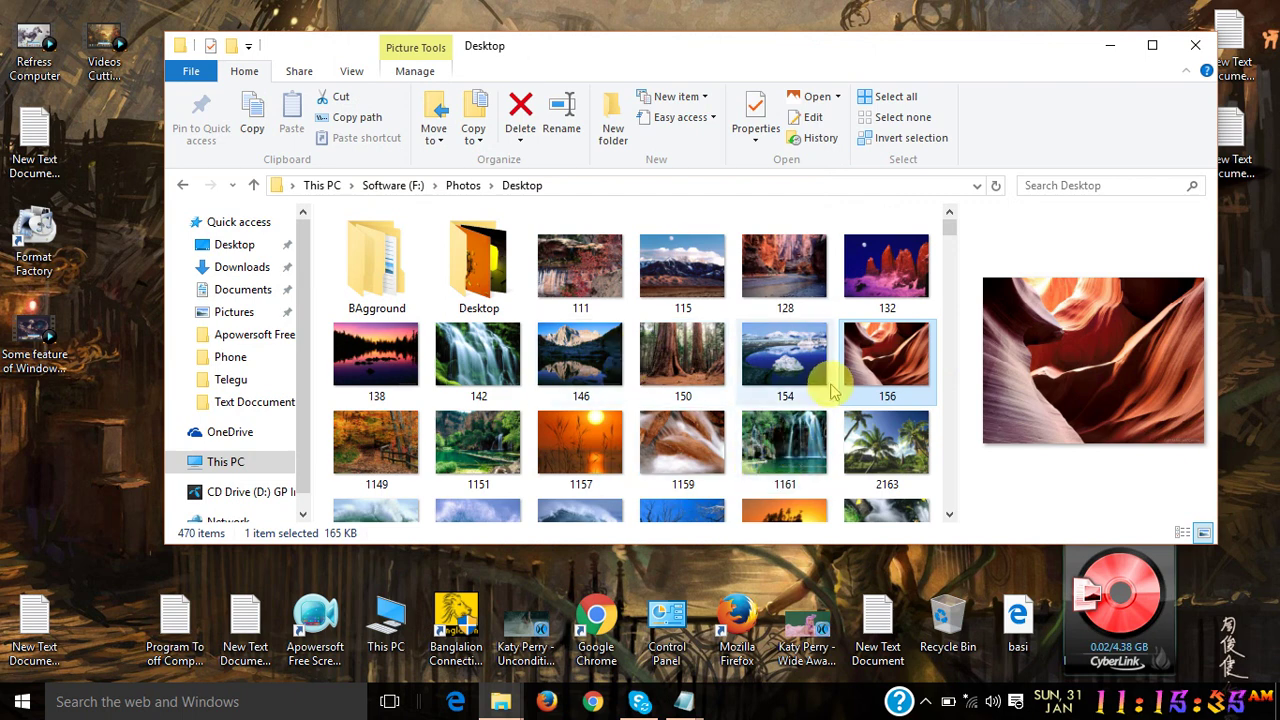
- Rename image 156 as "Data Background" and copy it to the Windows desktop
right_click(887, 369)
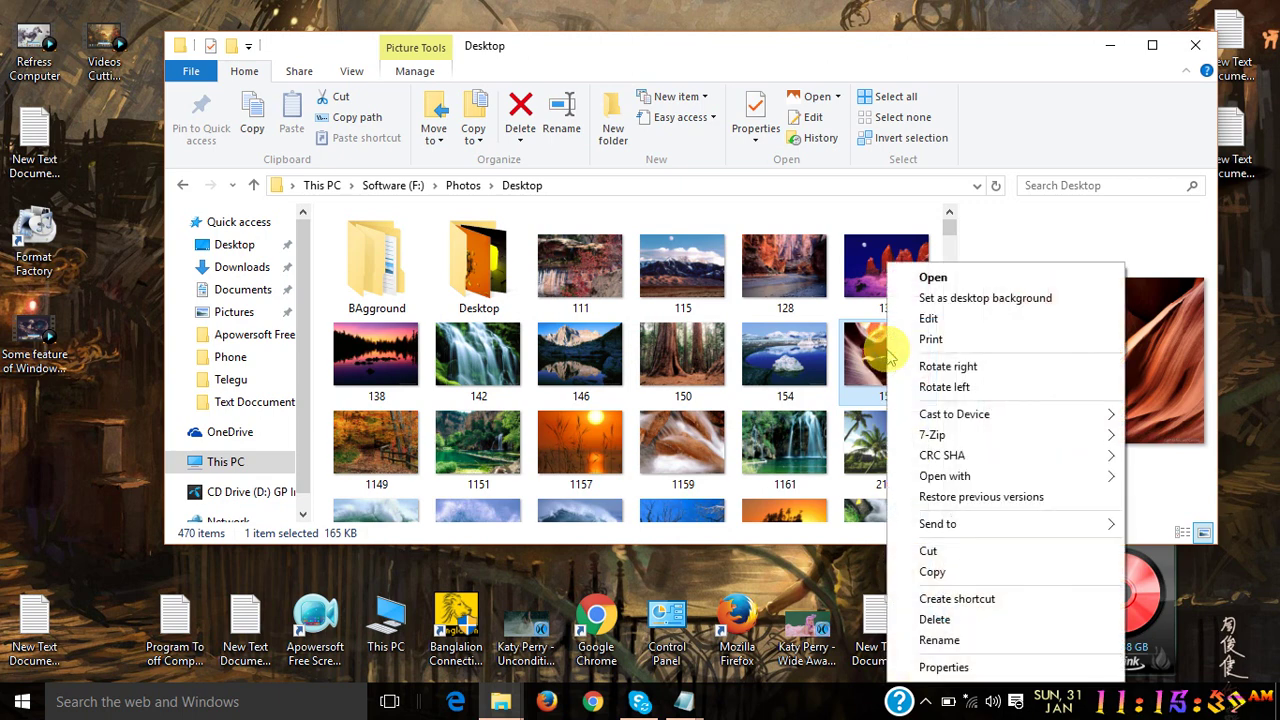
click(950, 638)
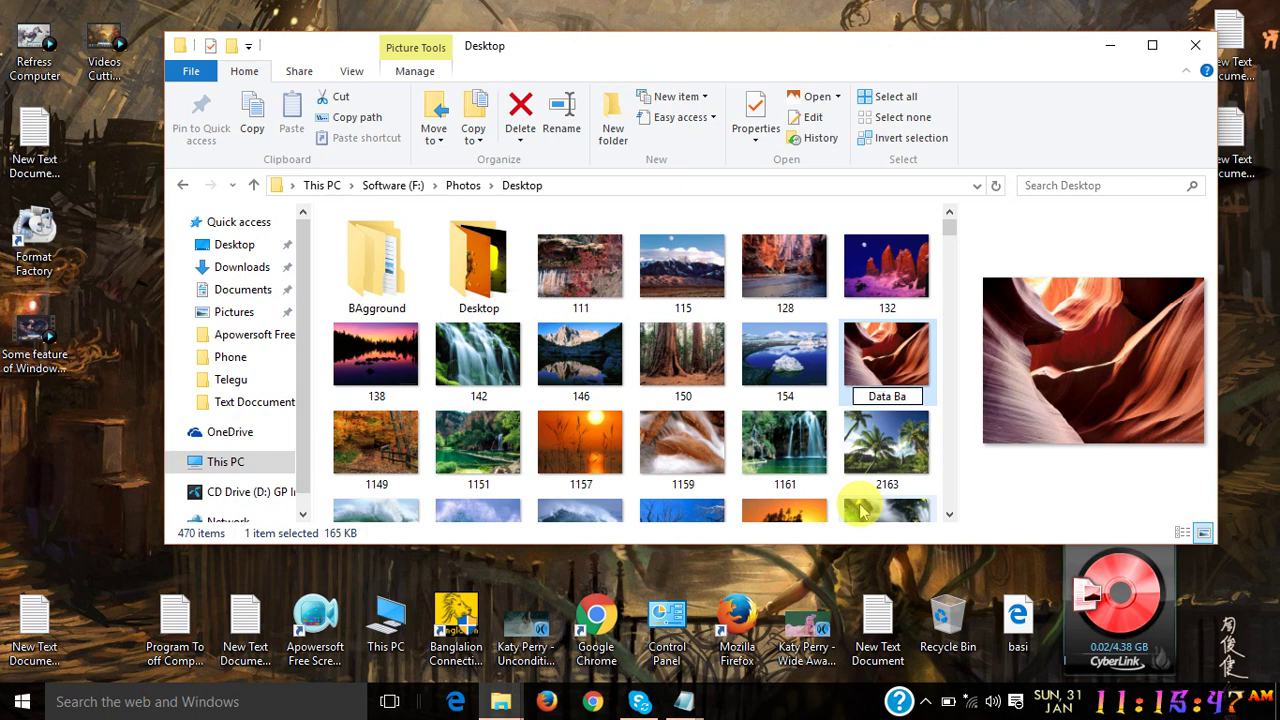
text(Data Backg)
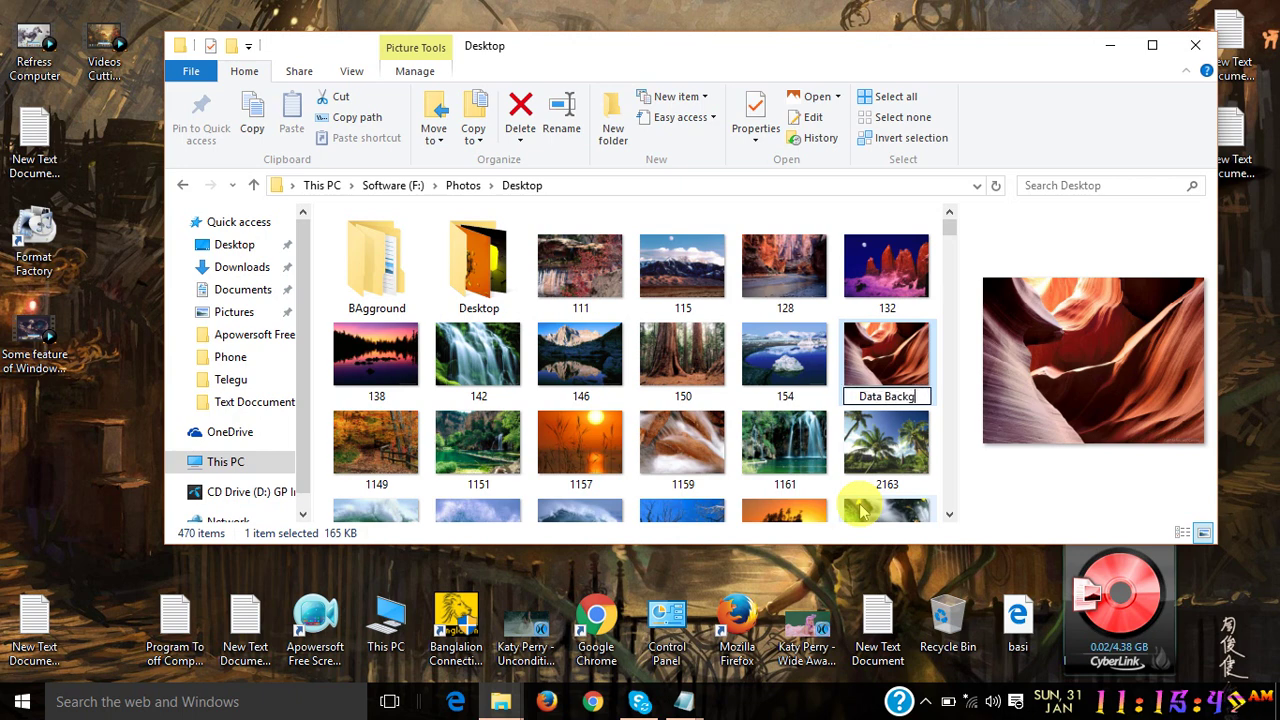
text(round)
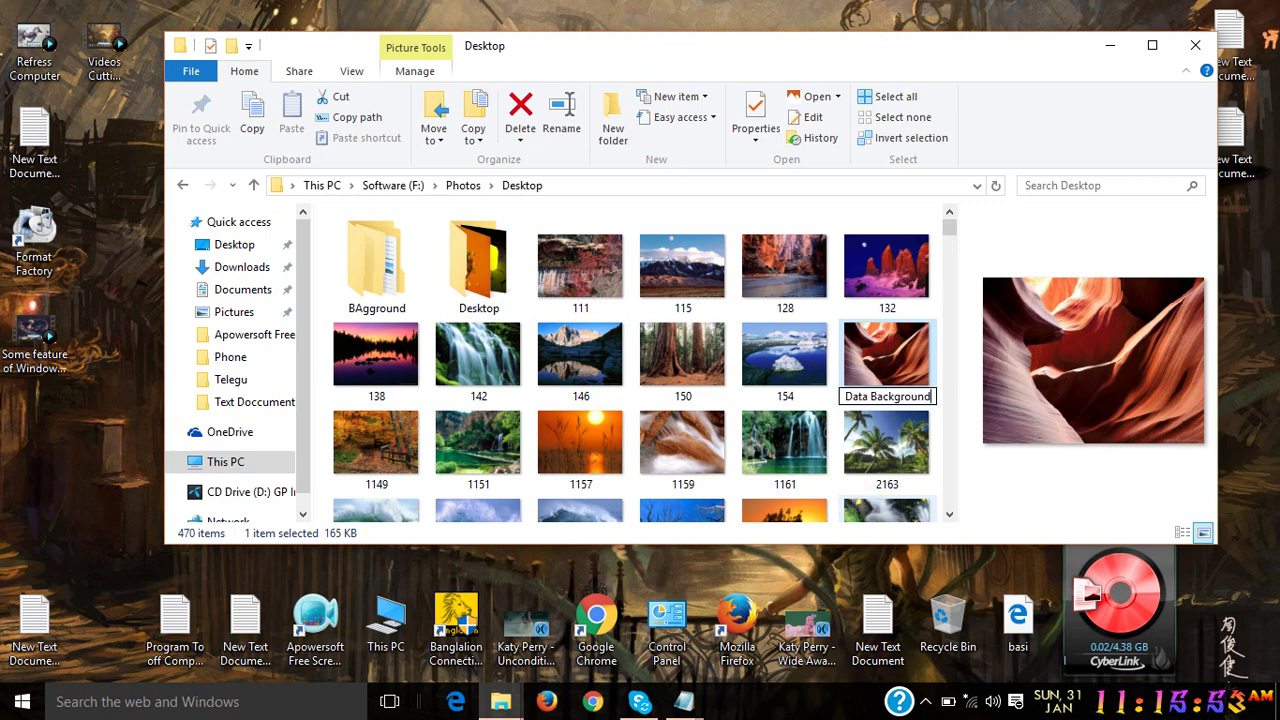
key(Return)
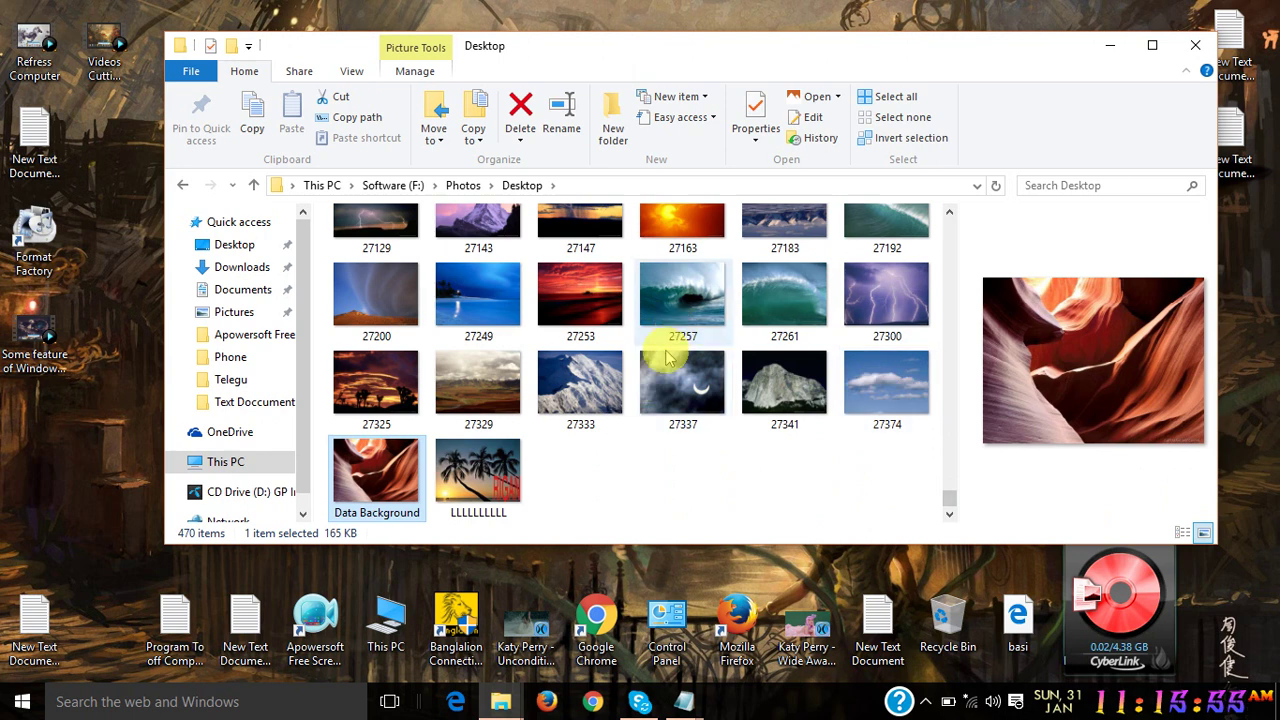
drag(375, 478, 66, 438)
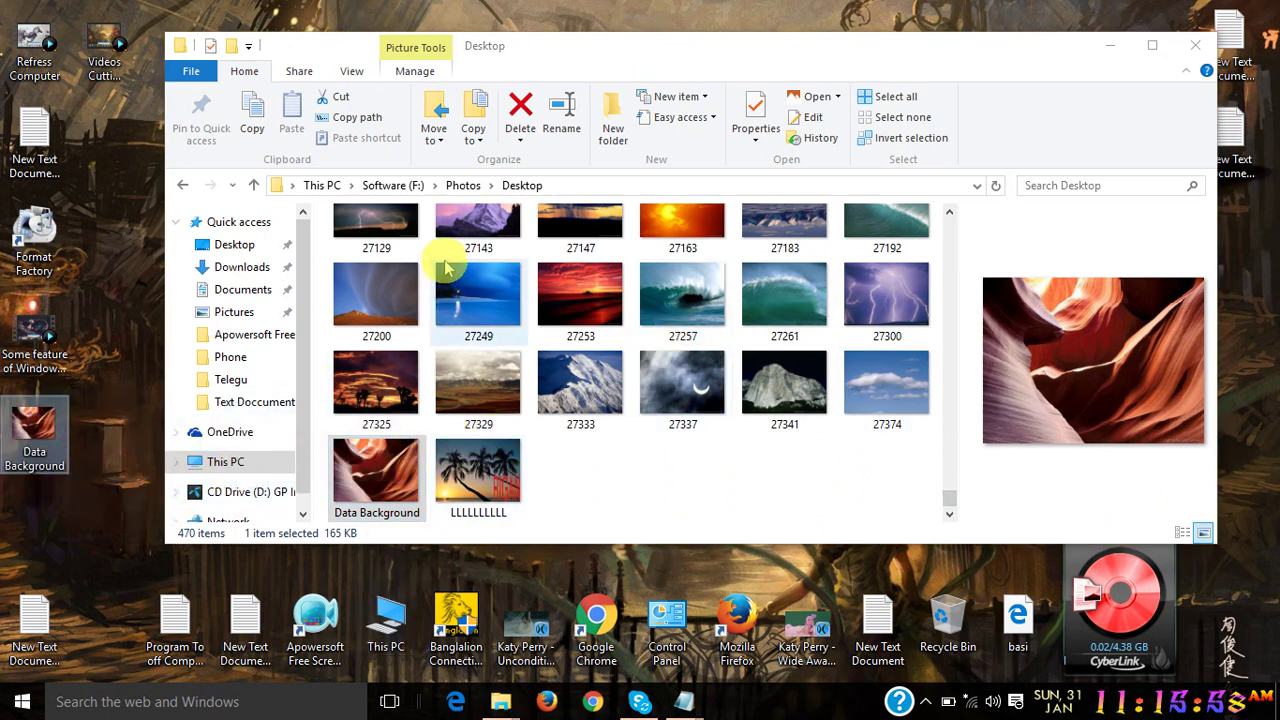
- Return to the root of Software (F:) and copy the file name of the dataBackground image
click(252, 186)
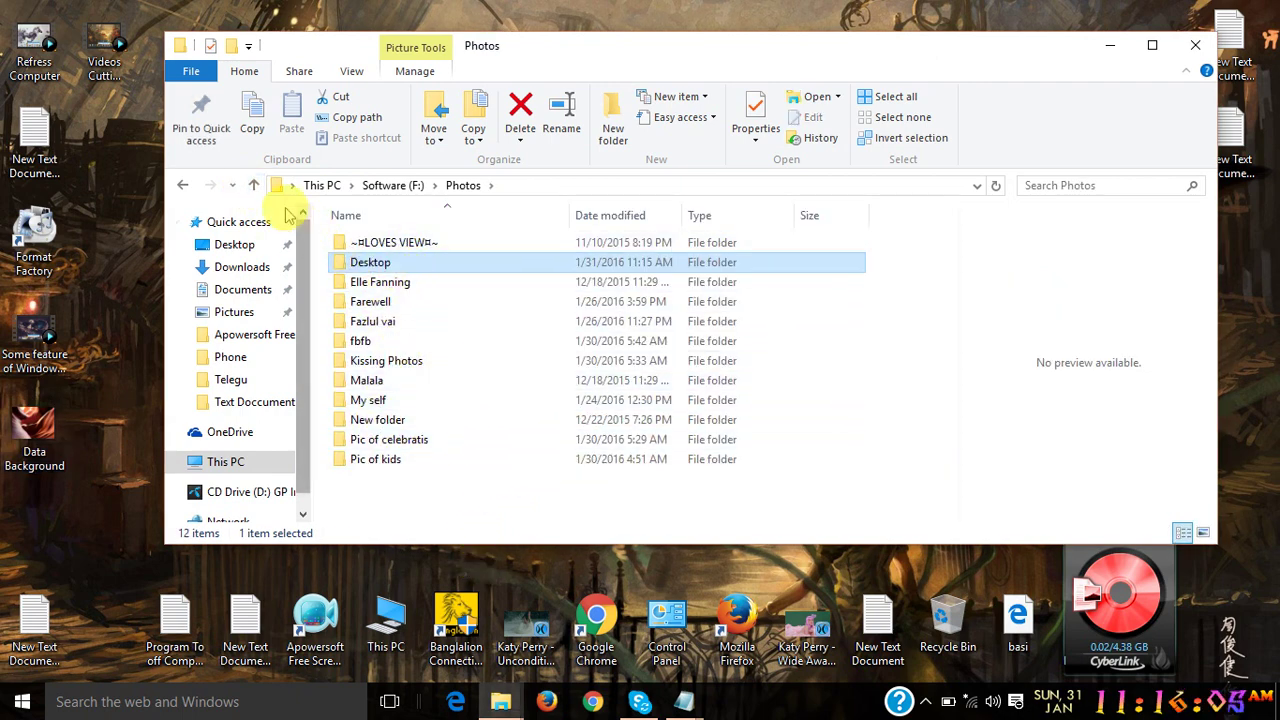
click(254, 185)
click(393, 462)
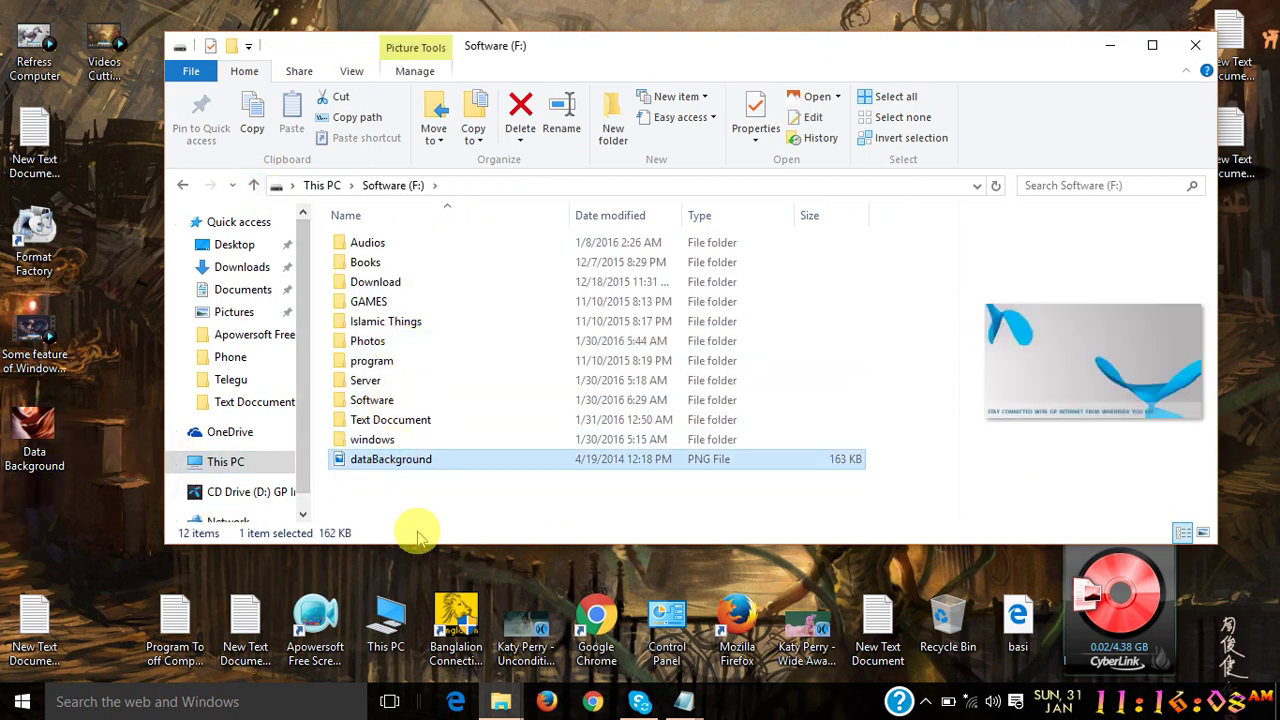
click(441, 459)
key(ctrl+c)
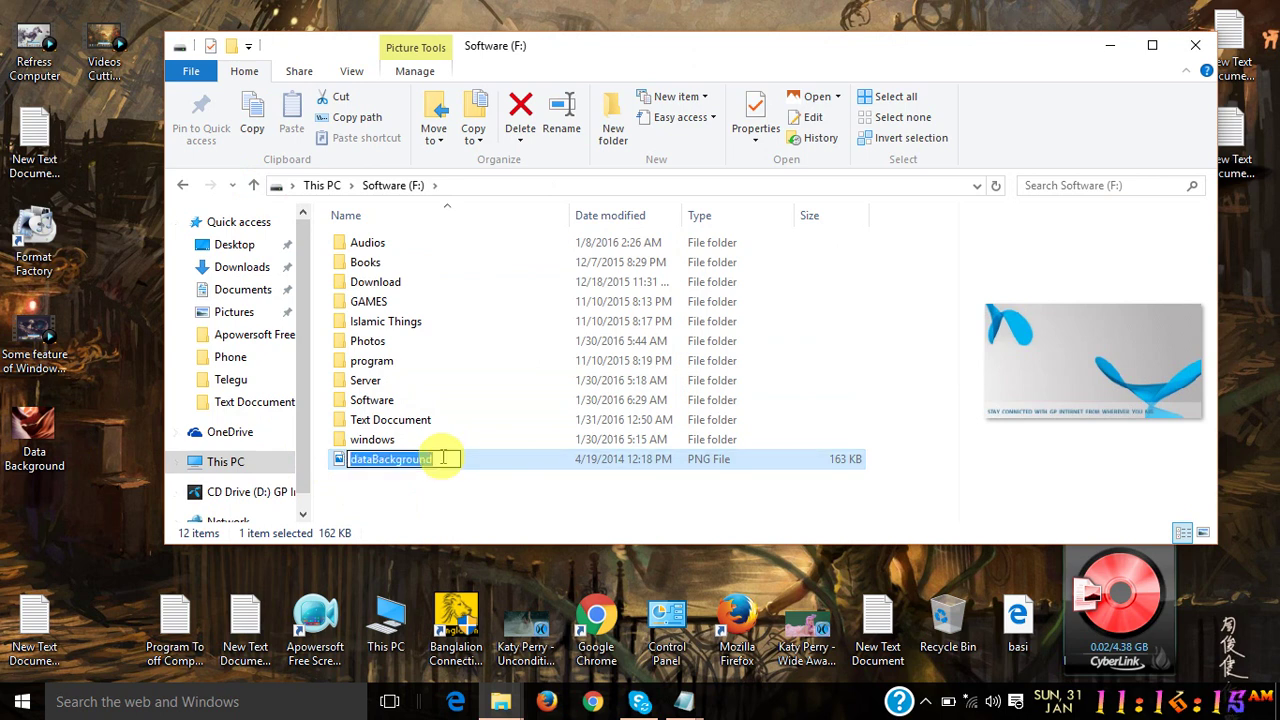
- Rename the Data Background image on the desktop as dataBackground and copy the file
click(40, 445)
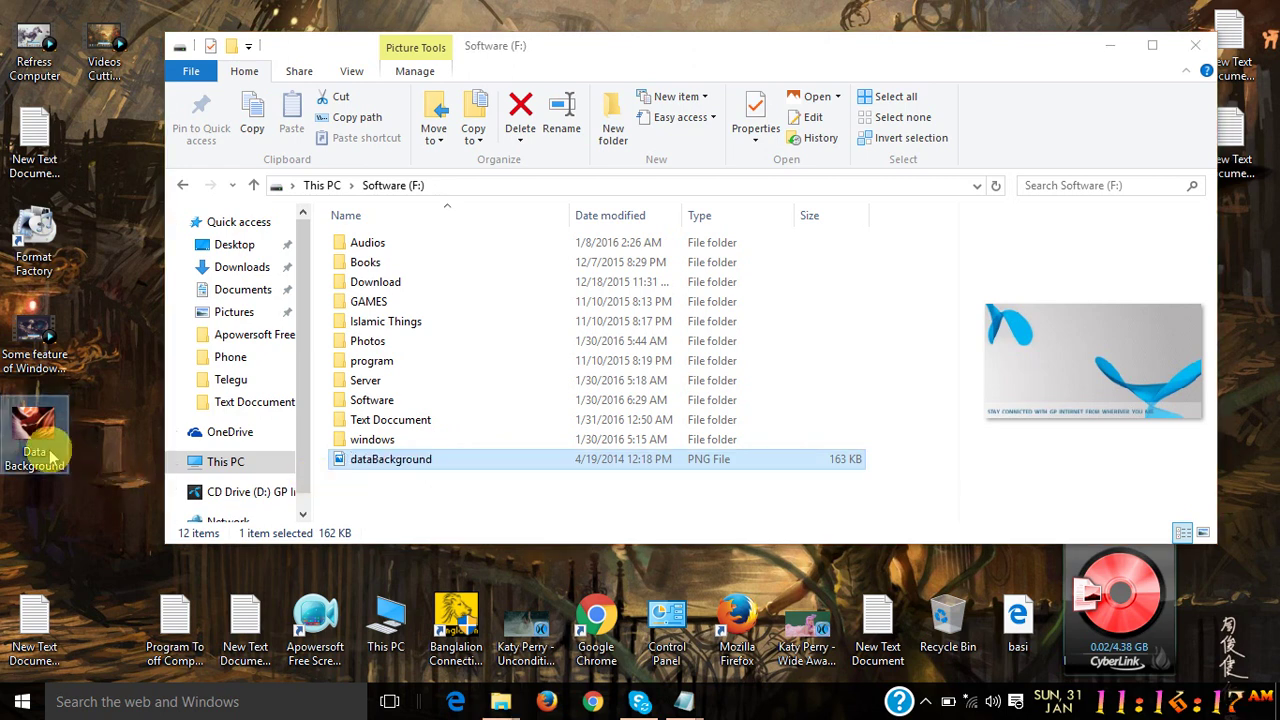
click(50, 452)
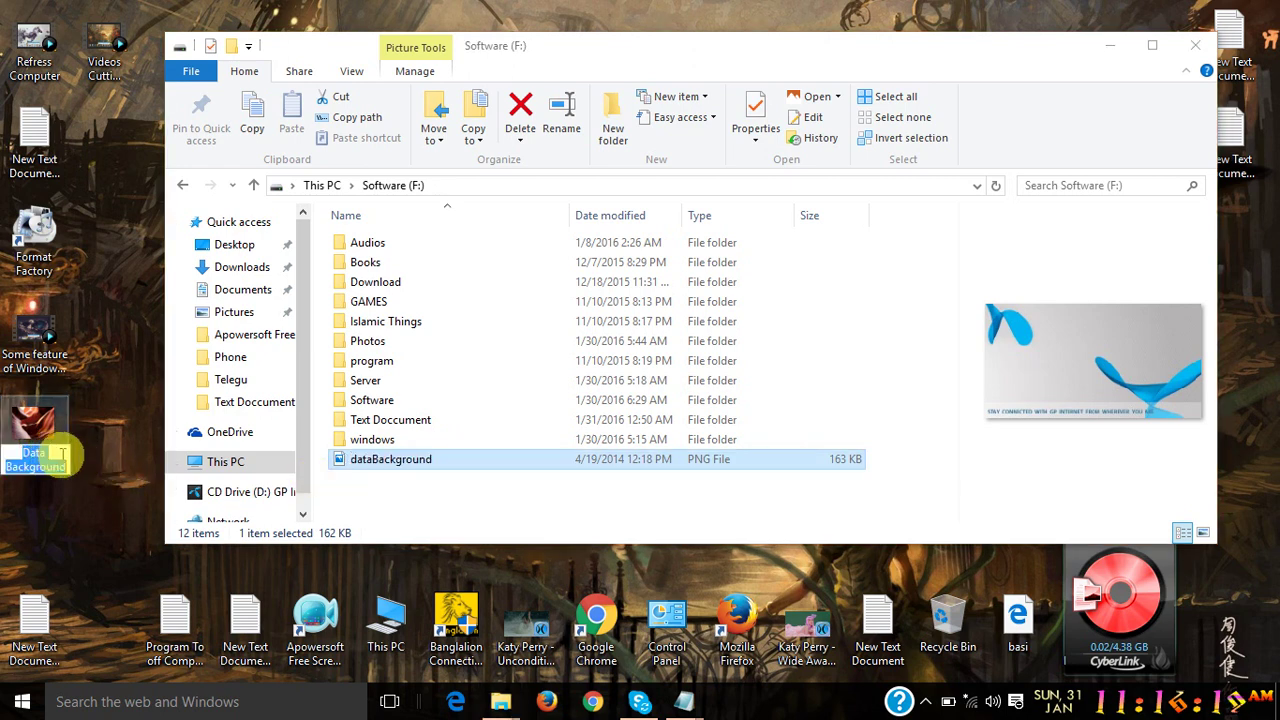
key(ctrl+v)
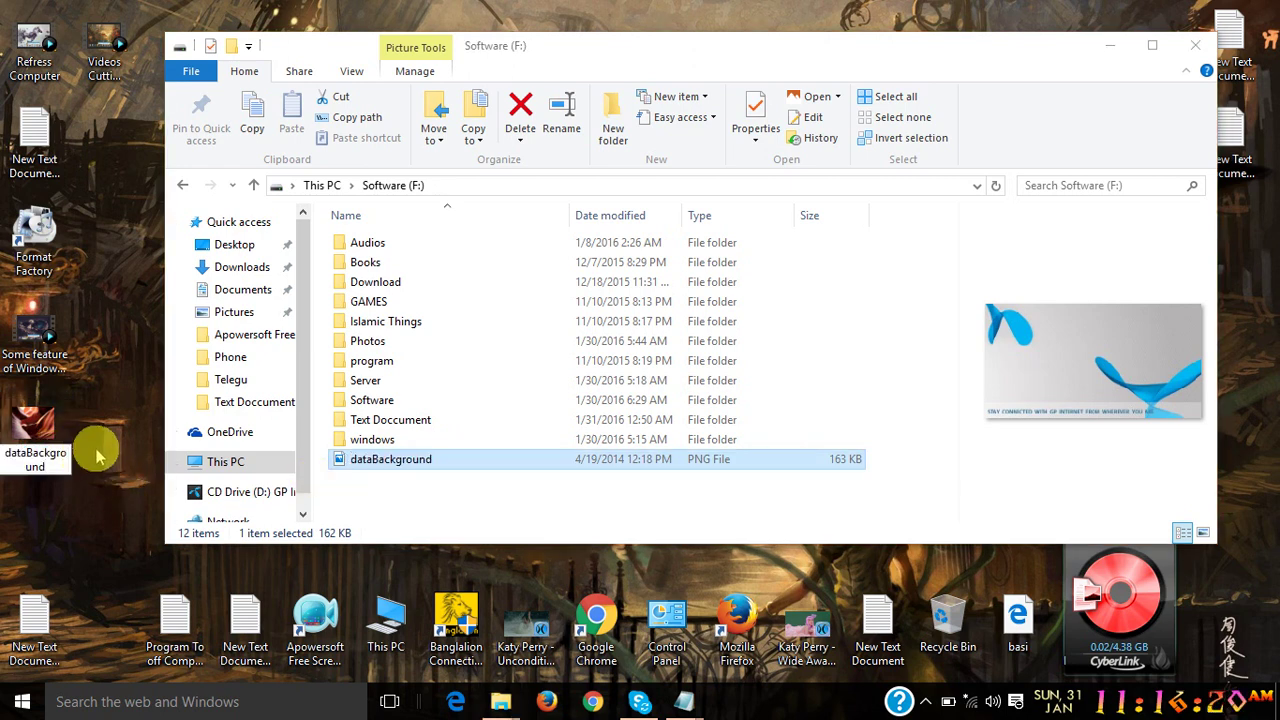
key(Return)
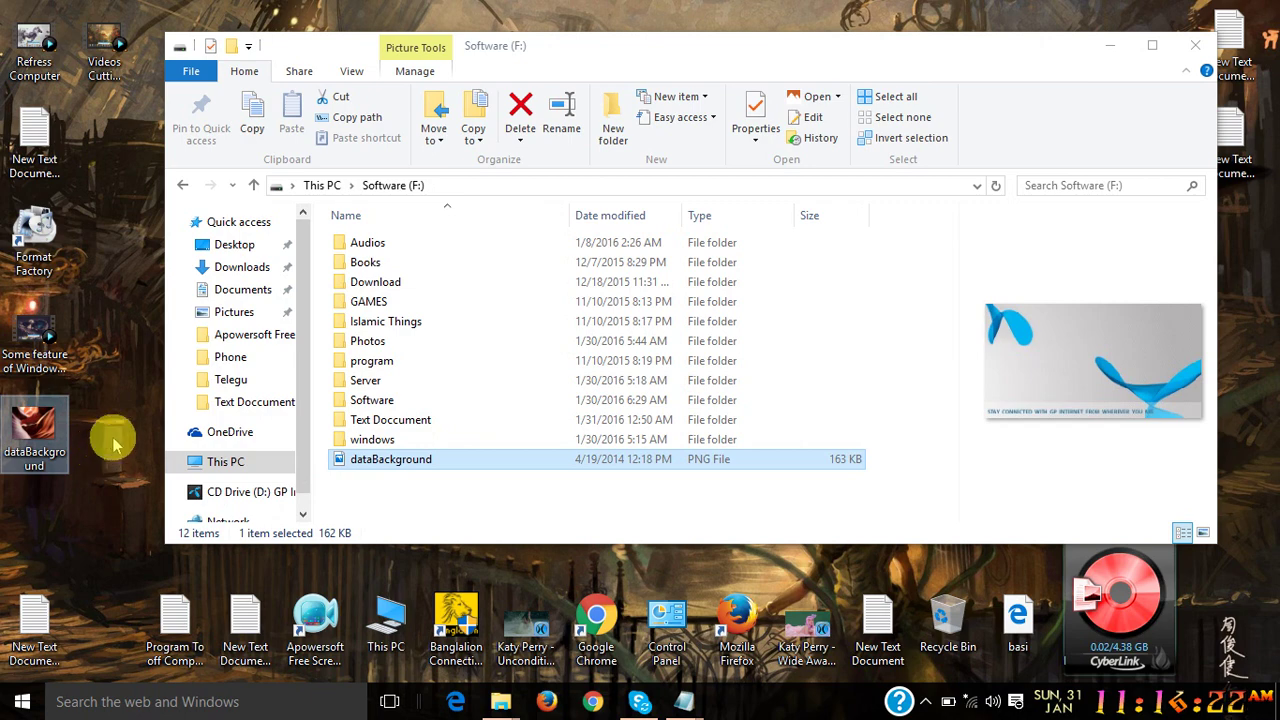
right_click(45, 430)
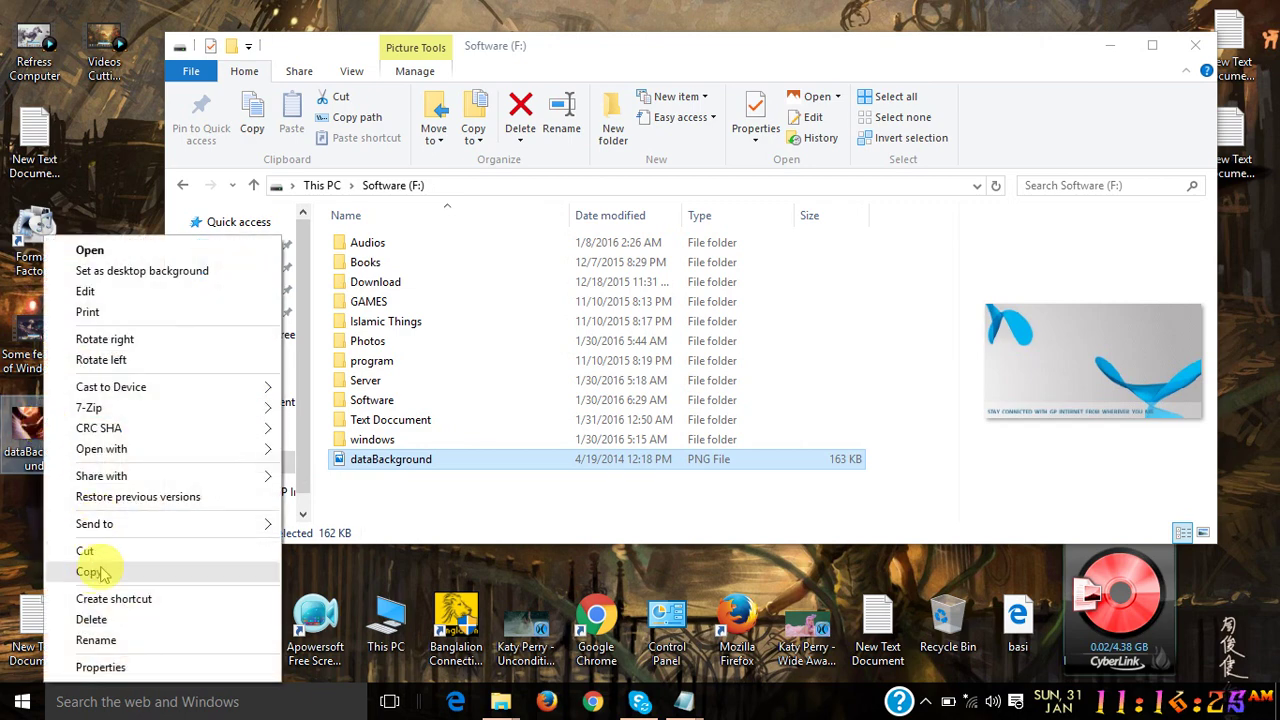
click(92, 572)
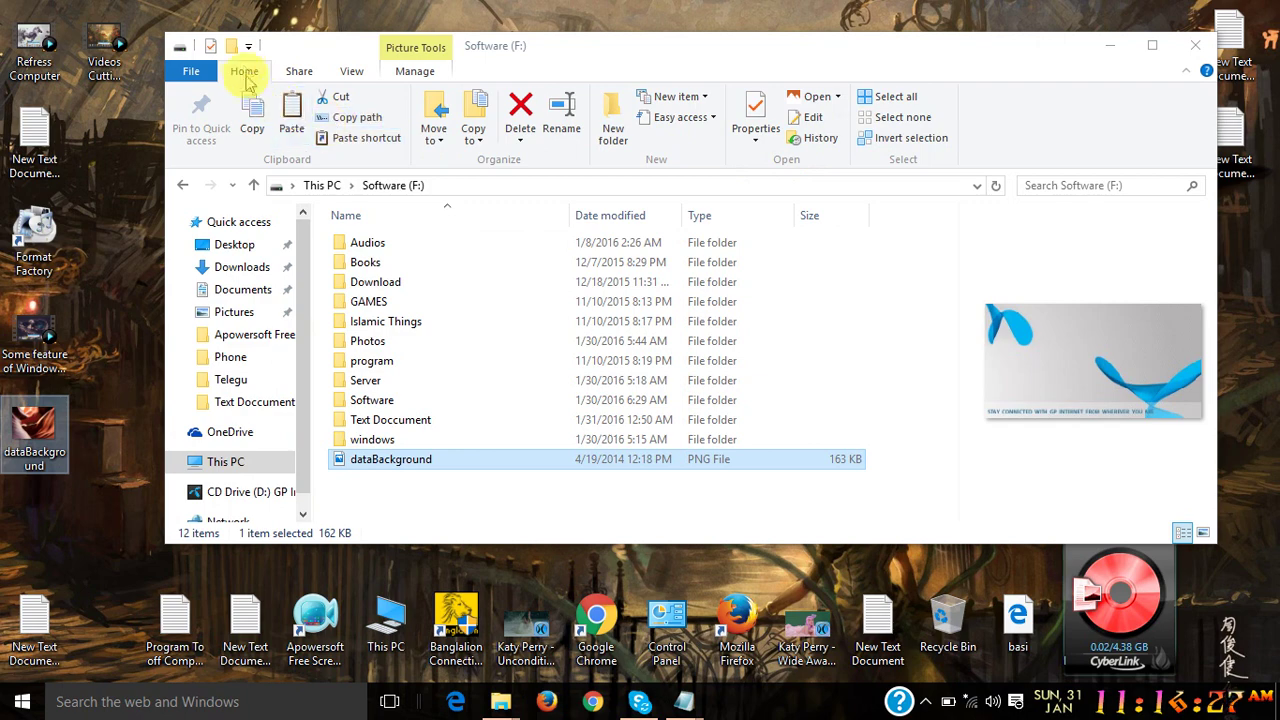
- Paste the image into the Skin folder of Grameenphone Internet in C:\Program Files (x86) and close the folder window
click(255, 185)
click(255, 185)
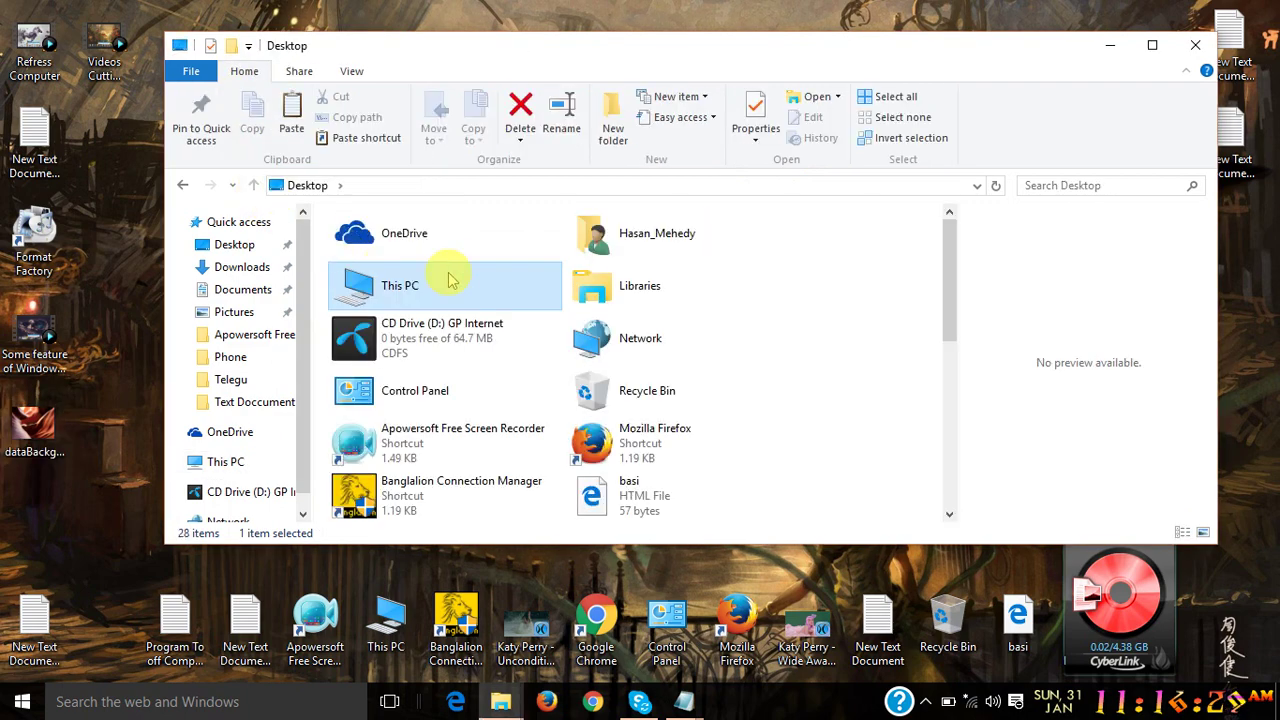
double_click(433, 297)
double_click(420, 287)
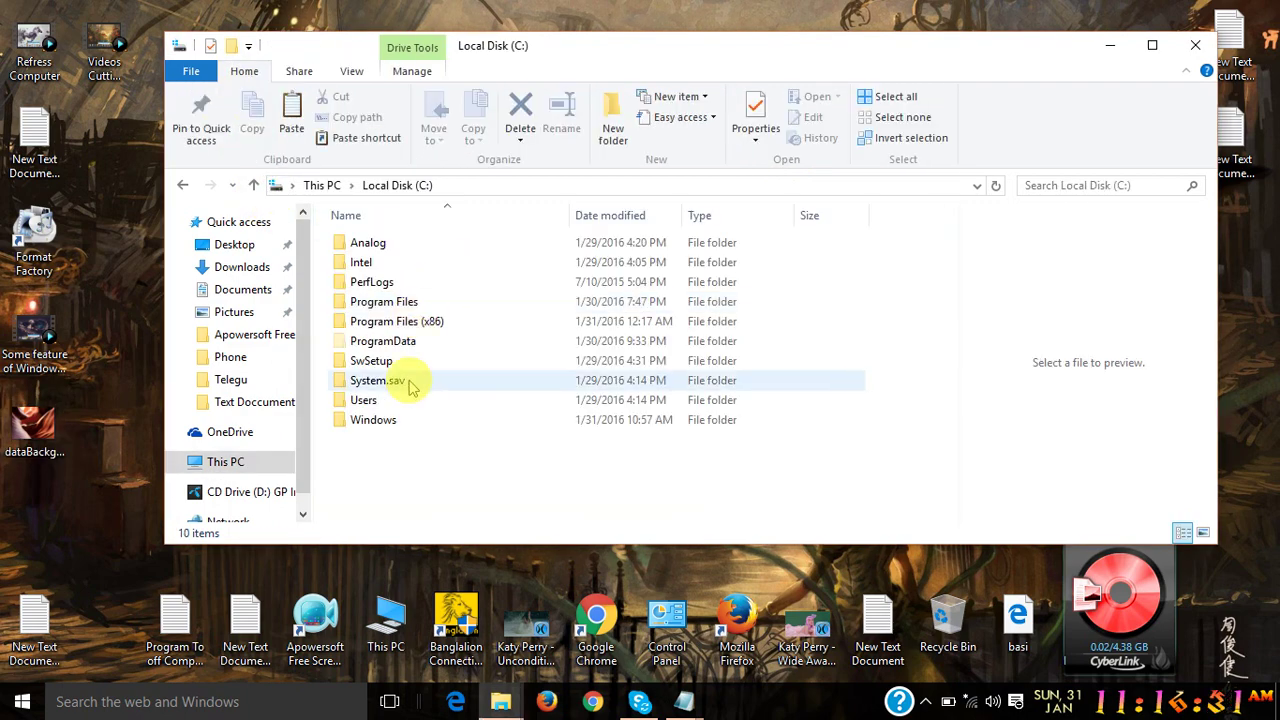
double_click(425, 328)
double_click(422, 379)
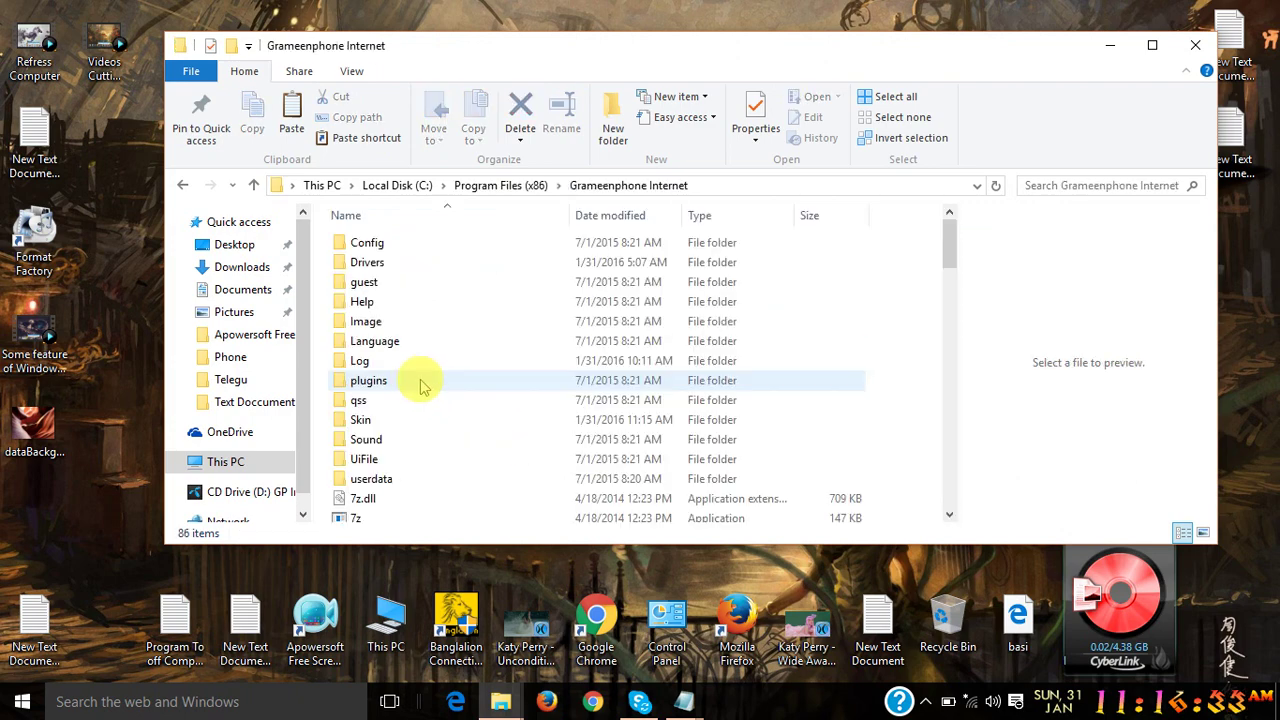
double_click(405, 421)
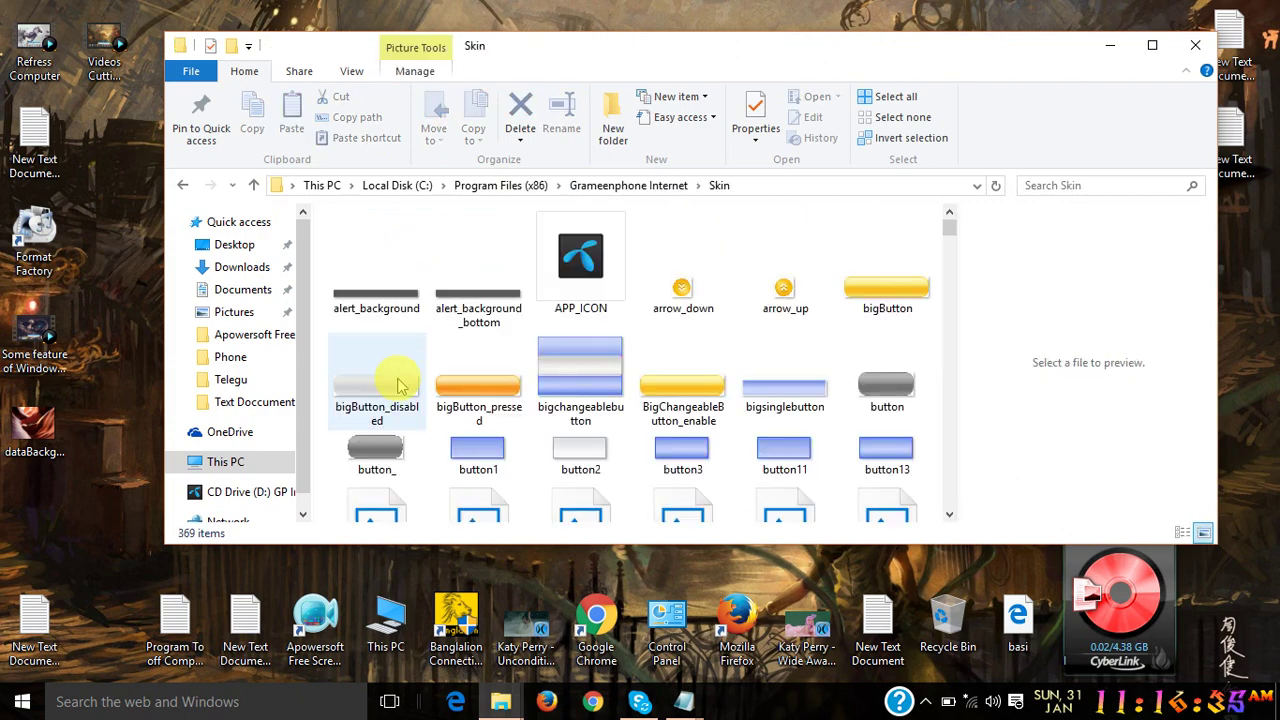
key(ctrl+v)
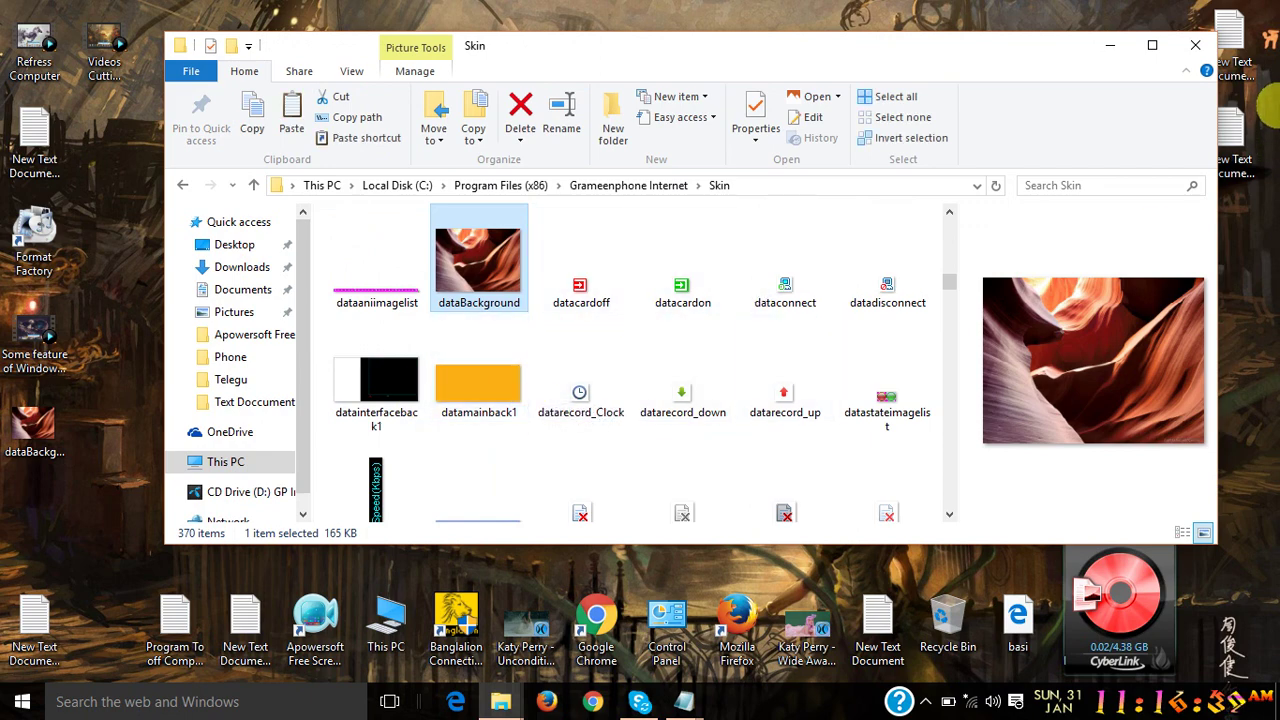
click(1195, 45)
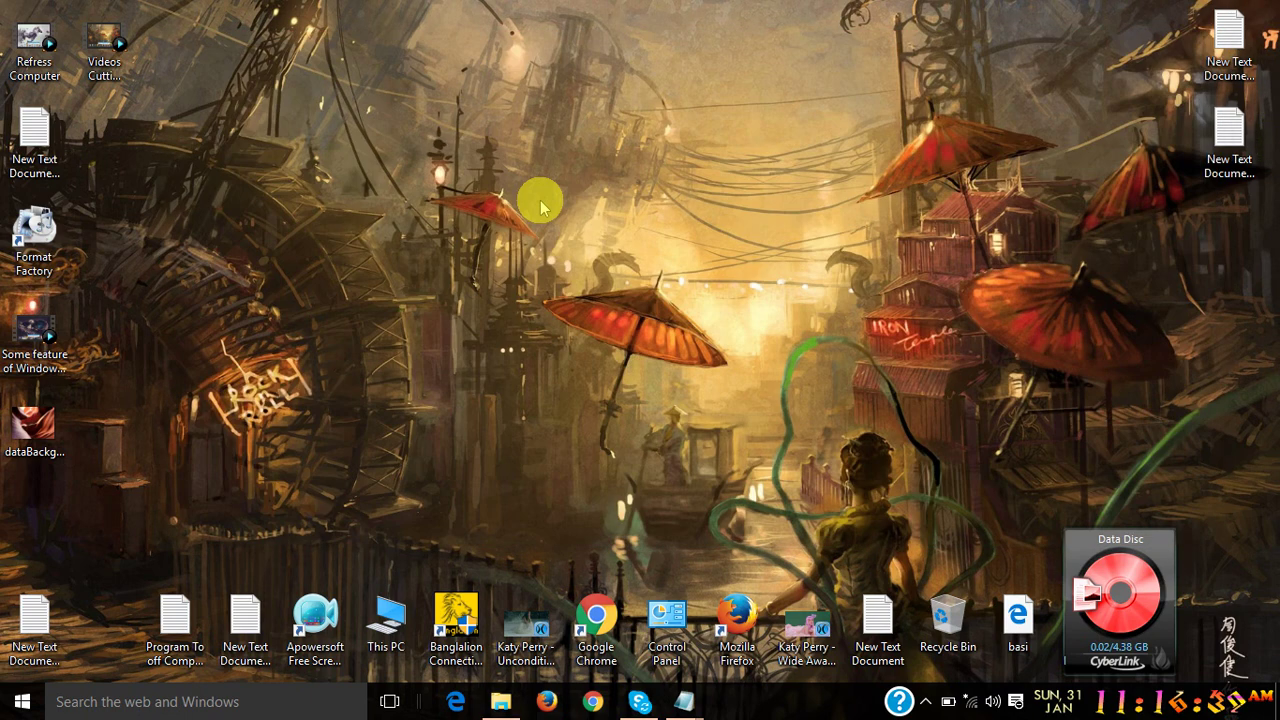
- Bring up the running Grameenphone Internet program and exit it completely
click(925, 701)
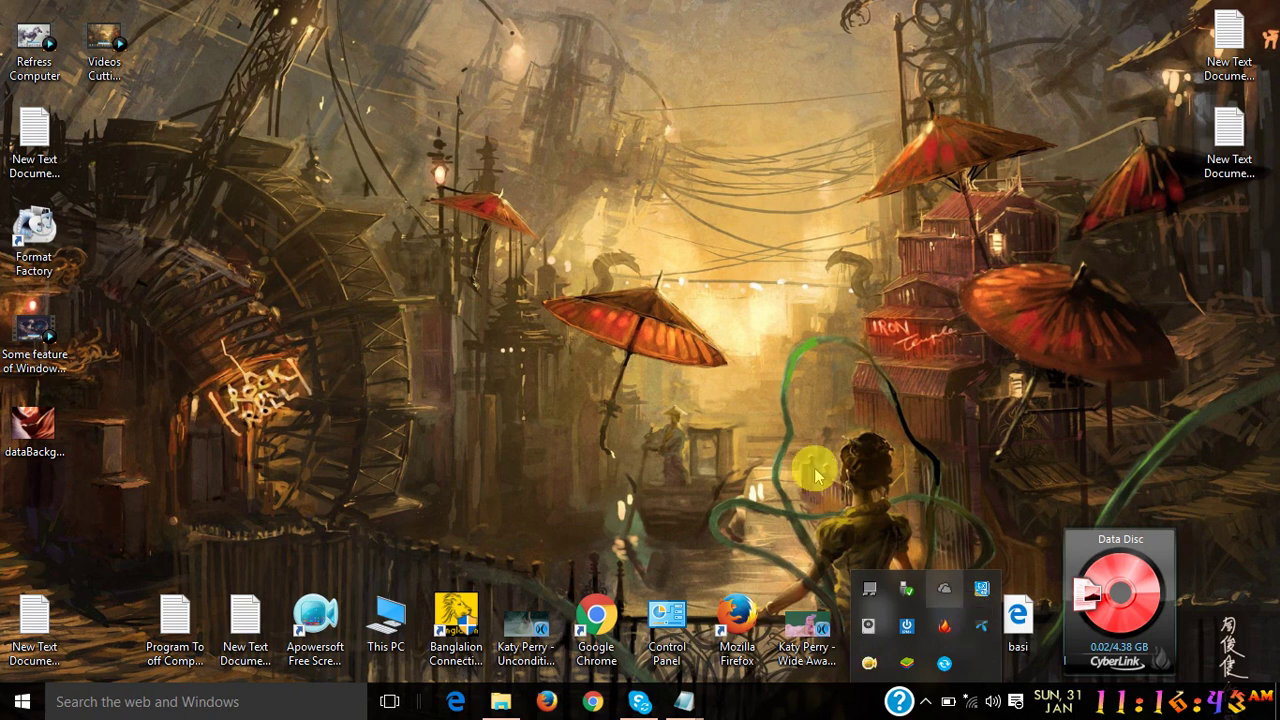
click(981, 622)
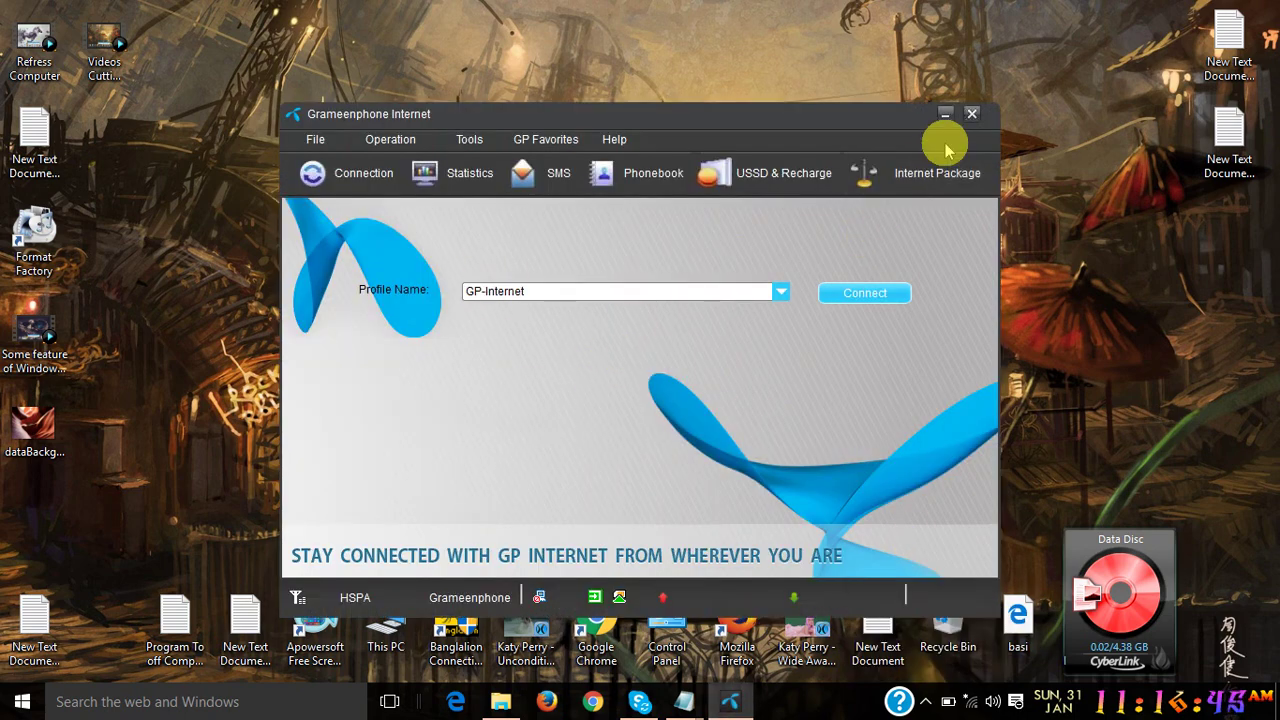
click(973, 117)
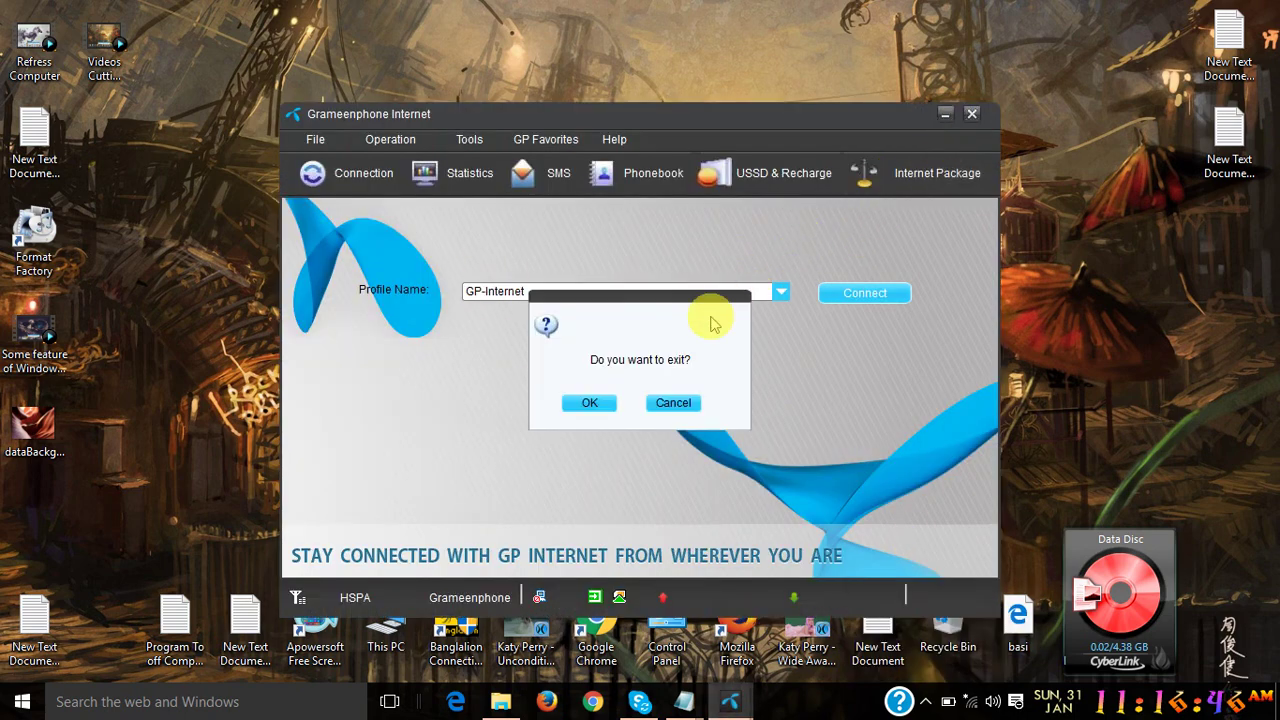
click(600, 400)
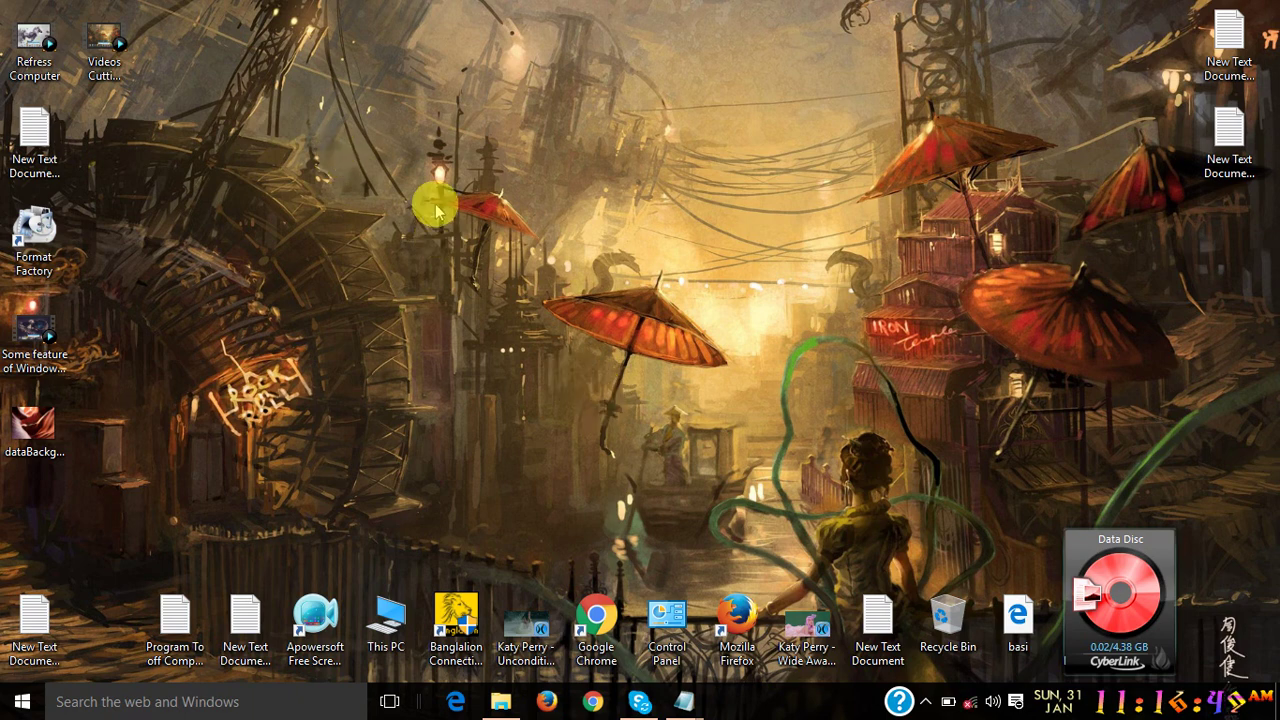
- Relaunch the Grameenphone Internet software from the GP Internet CD Drive (D:) in This PC
double_click(396, 612)
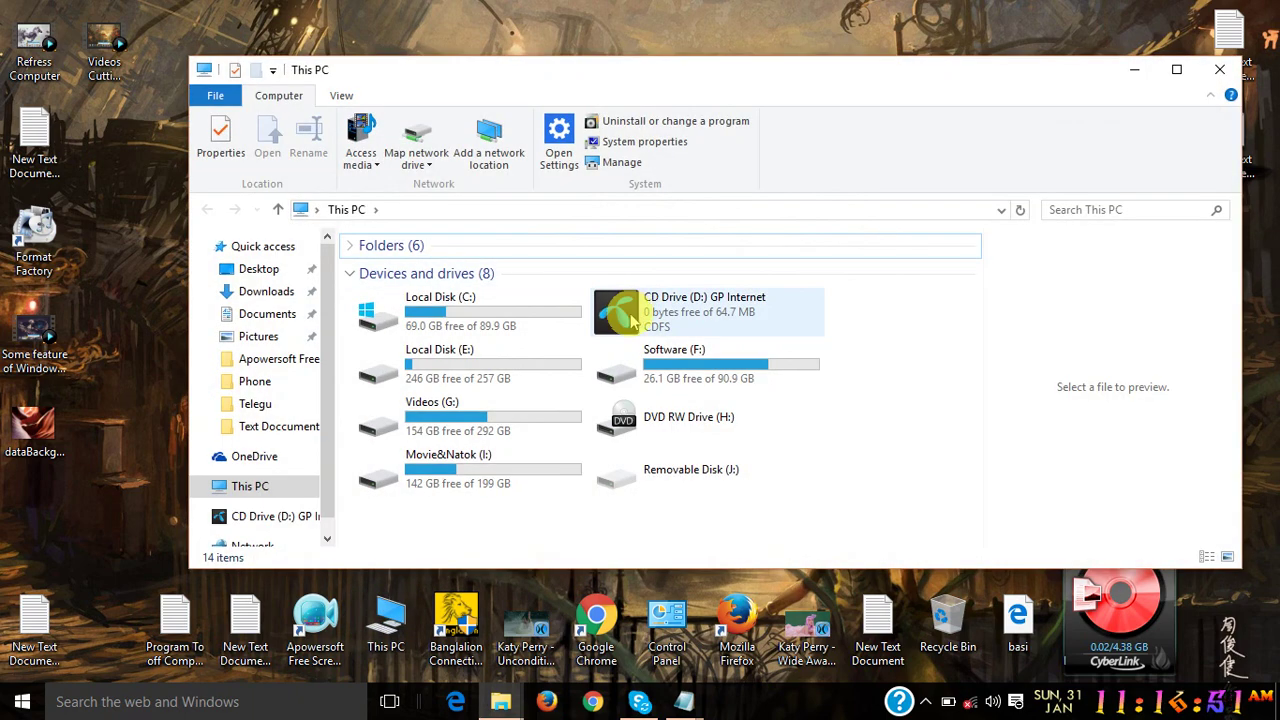
click(632, 316)
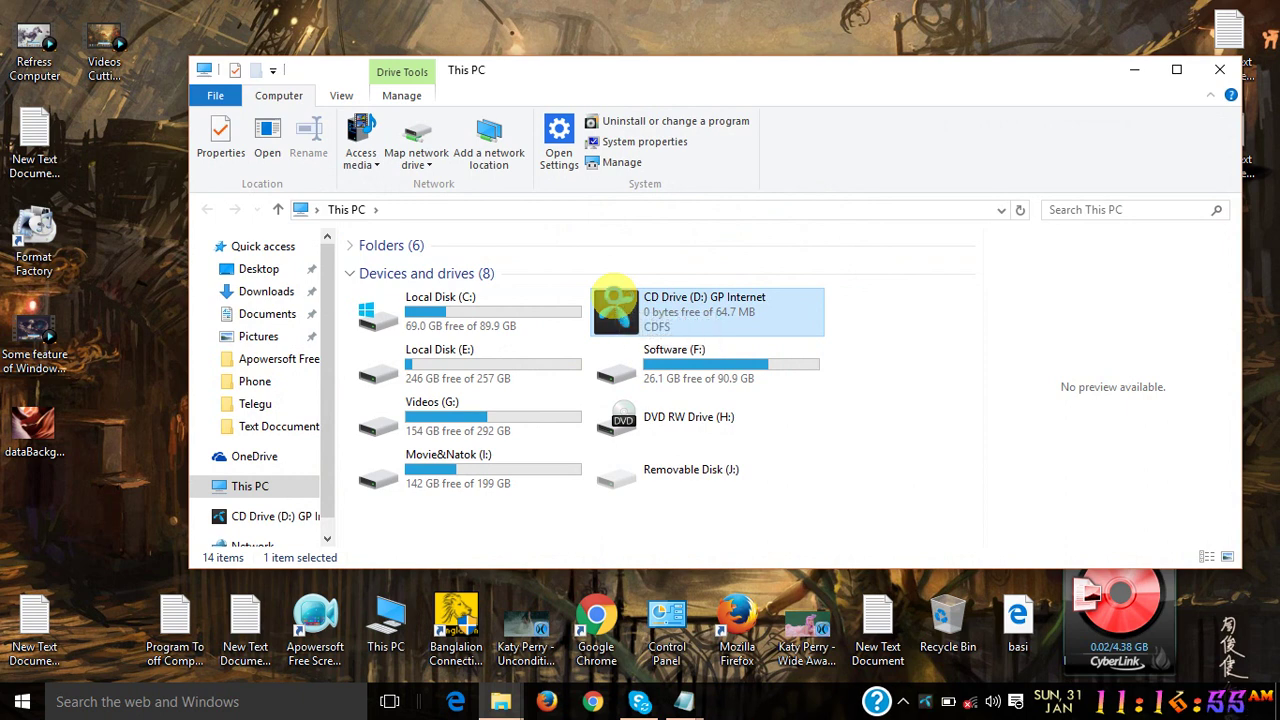
double_click(614, 302)
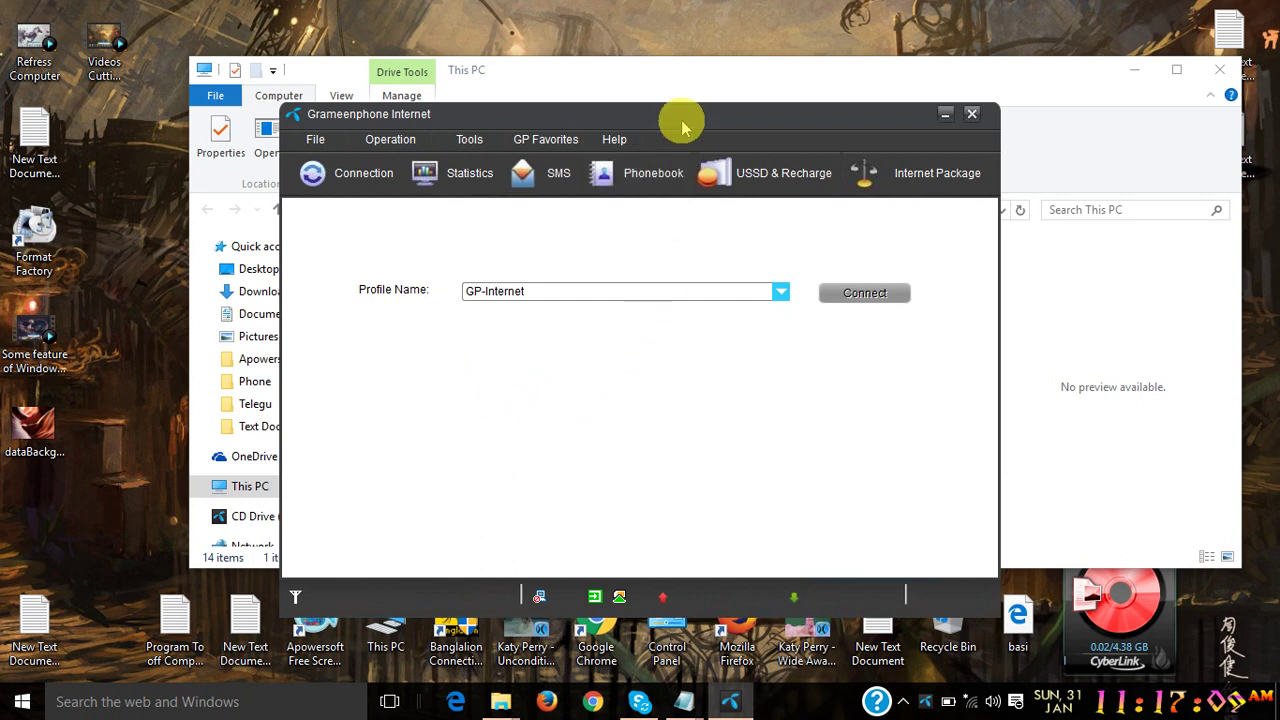
- Examine the background of the relaunched Grameenphone Internet window, and minimize it together with the This PC window
drag(685, 119, 652, 83)
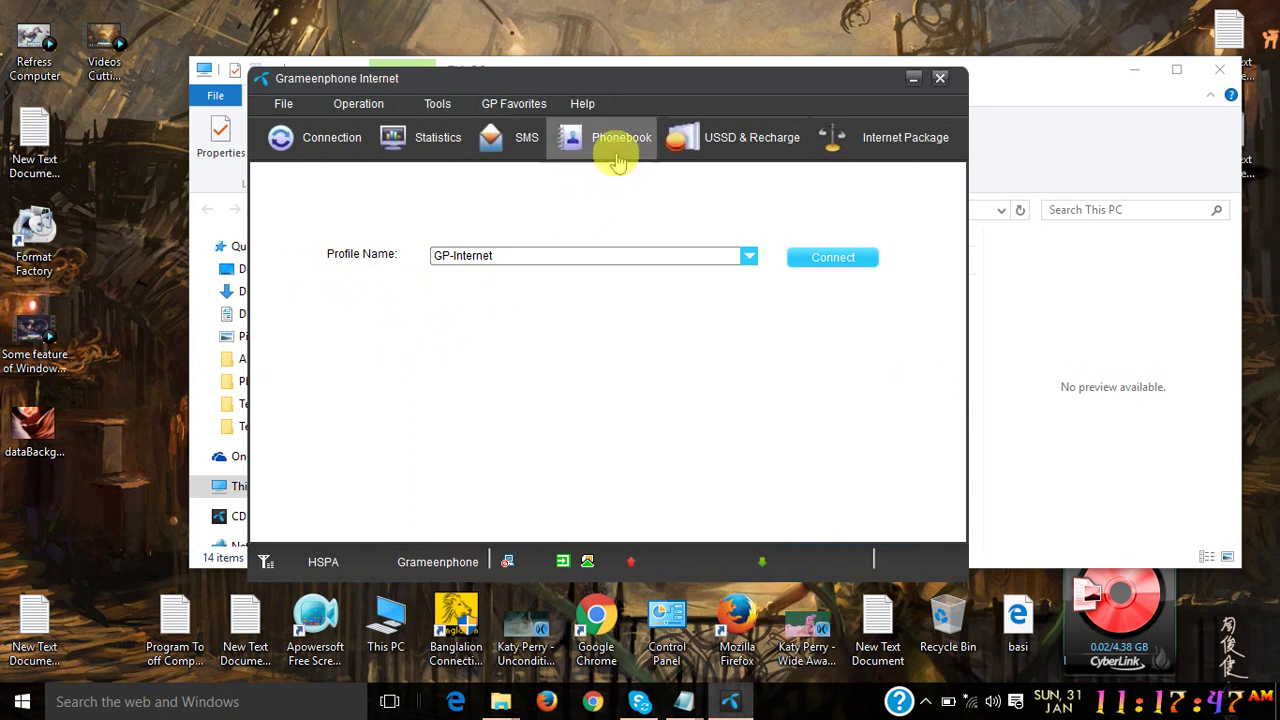
drag(632, 90, 671, 92)
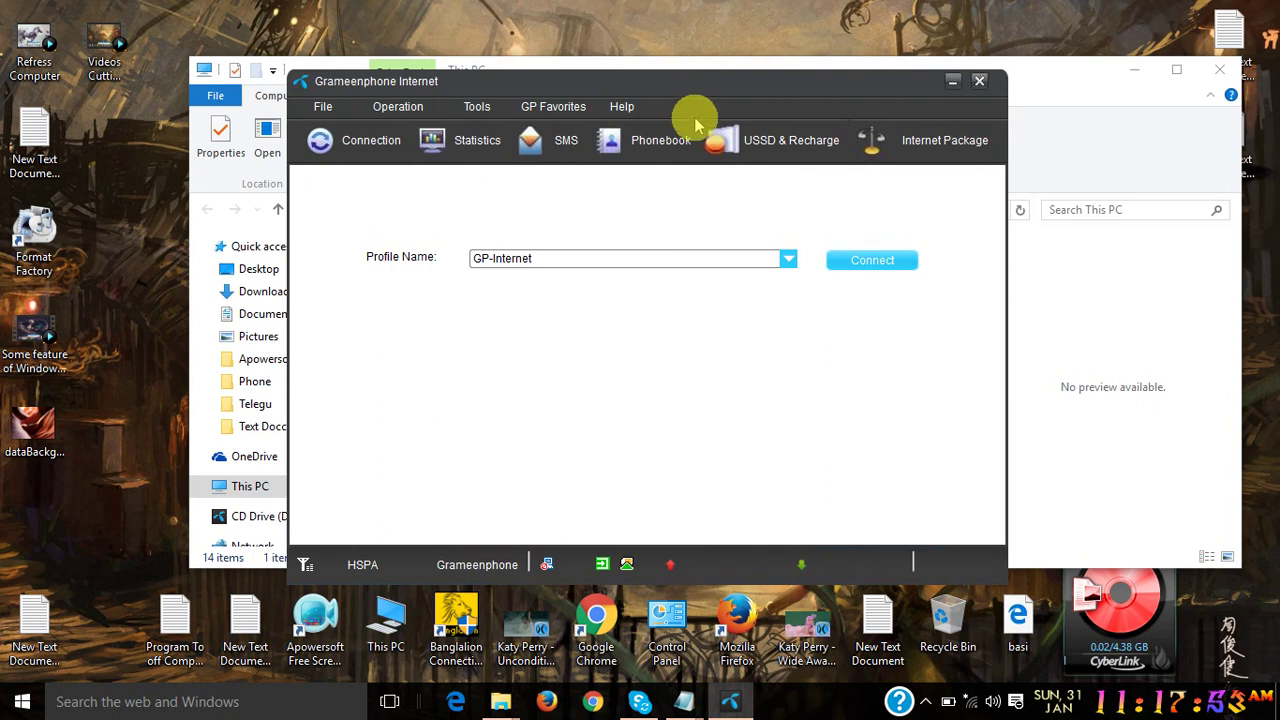
drag(712, 88, 695, 79)
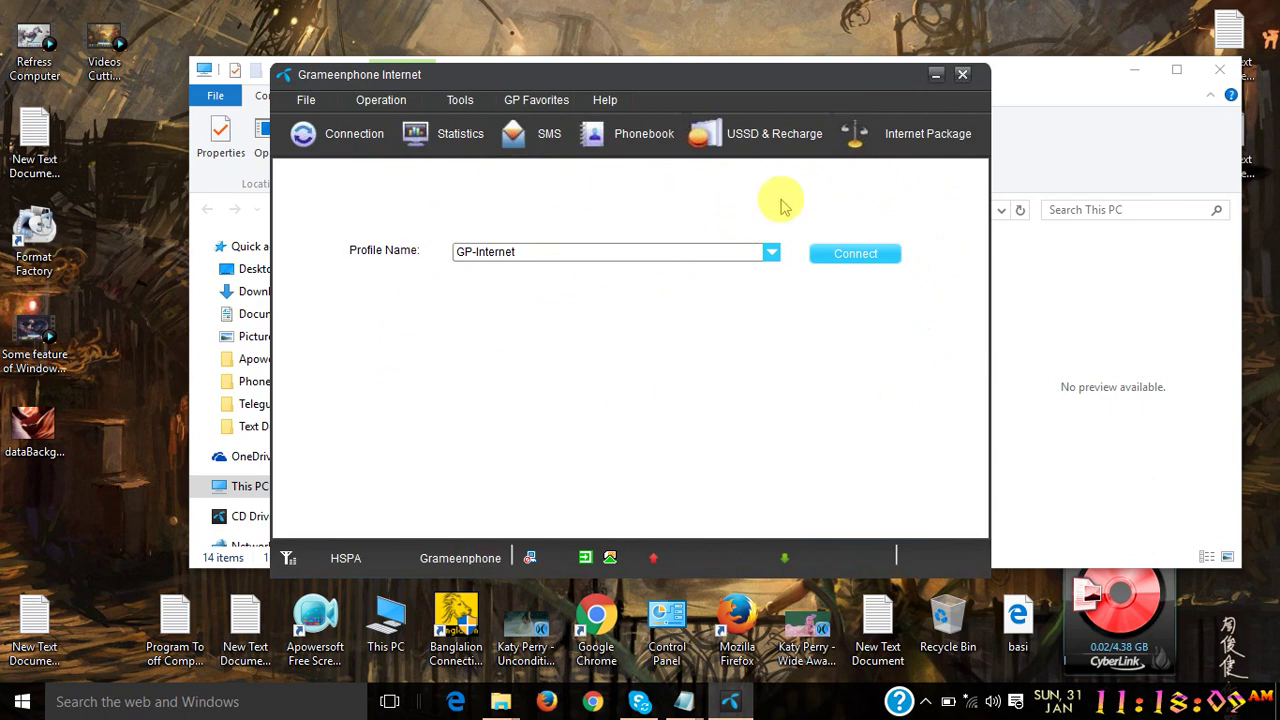
click(943, 80)
click(1131, 68)
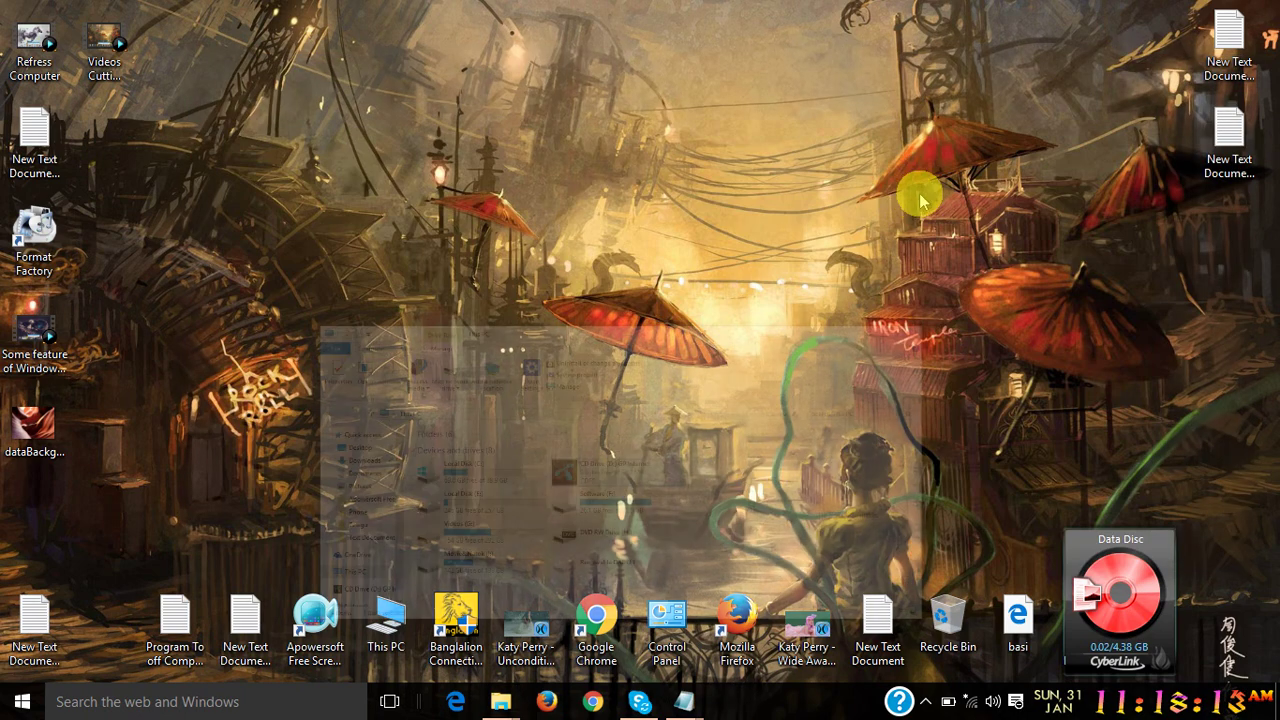
- Adjust the screen brightness and apply the Moderate Energy Savings power scheme in IPM+
key(XF86MonBrightnessUp)
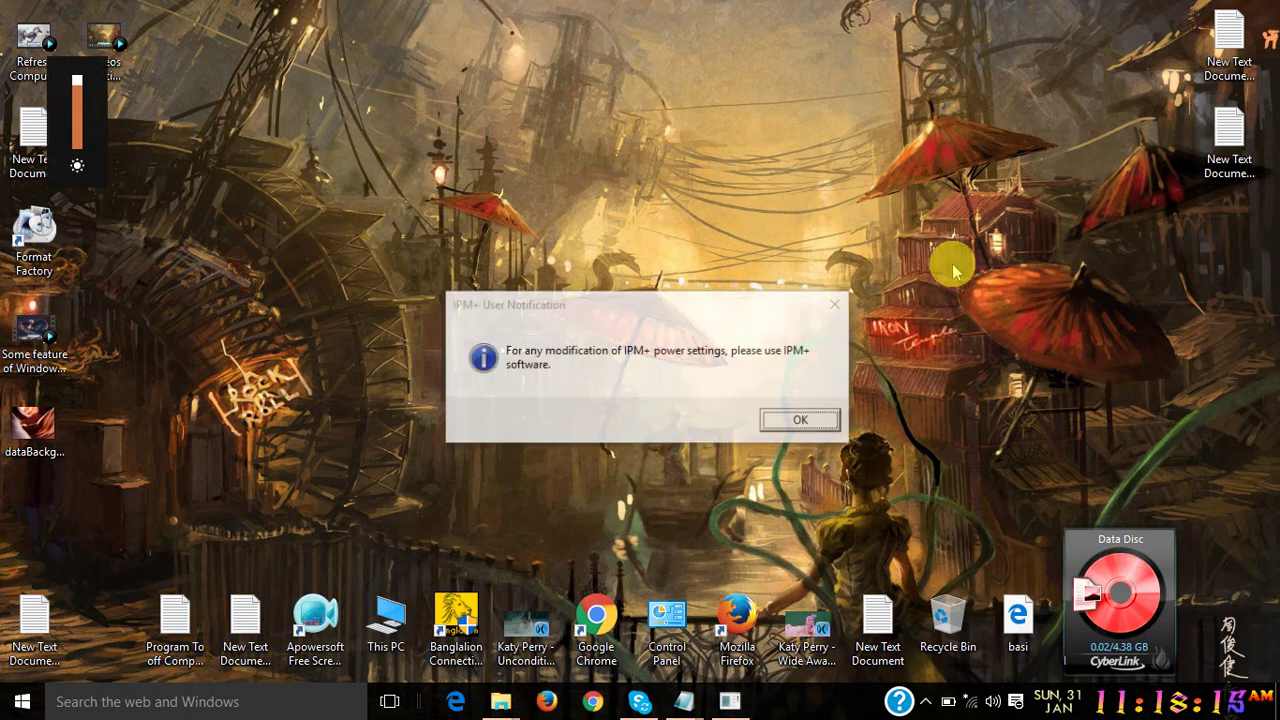
click(814, 417)
click(452, 619)
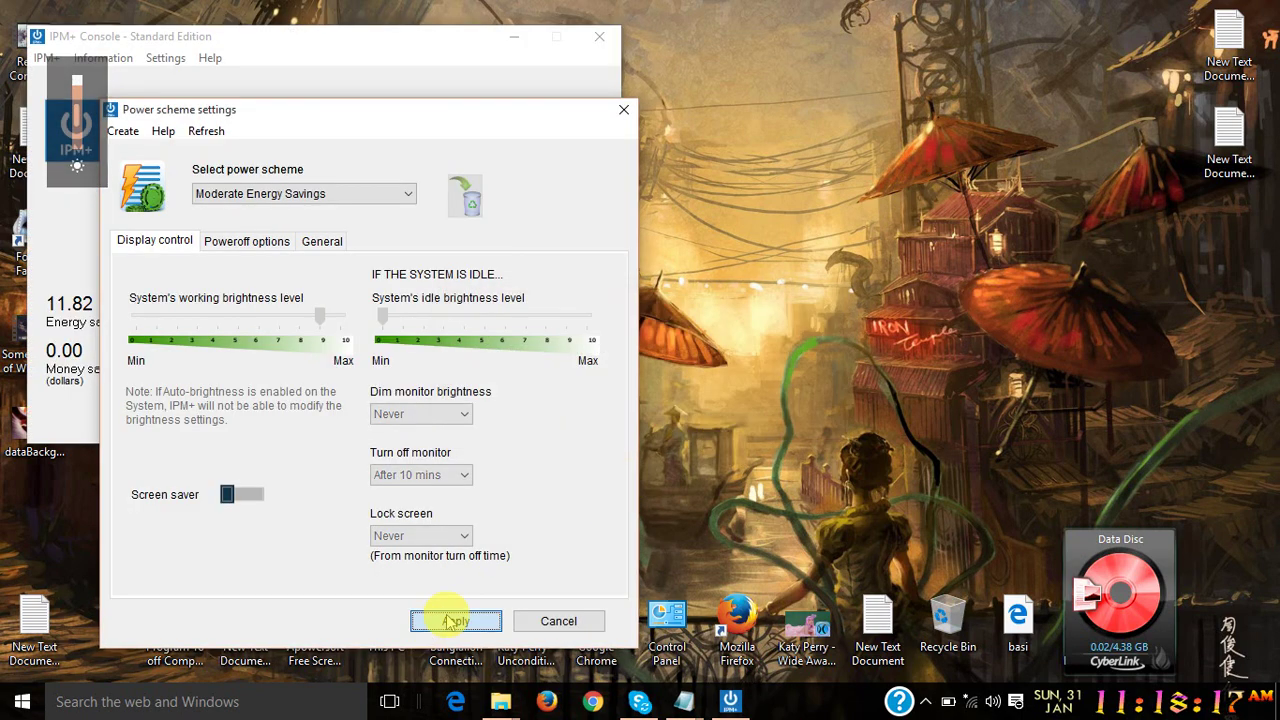
click(597, 40)
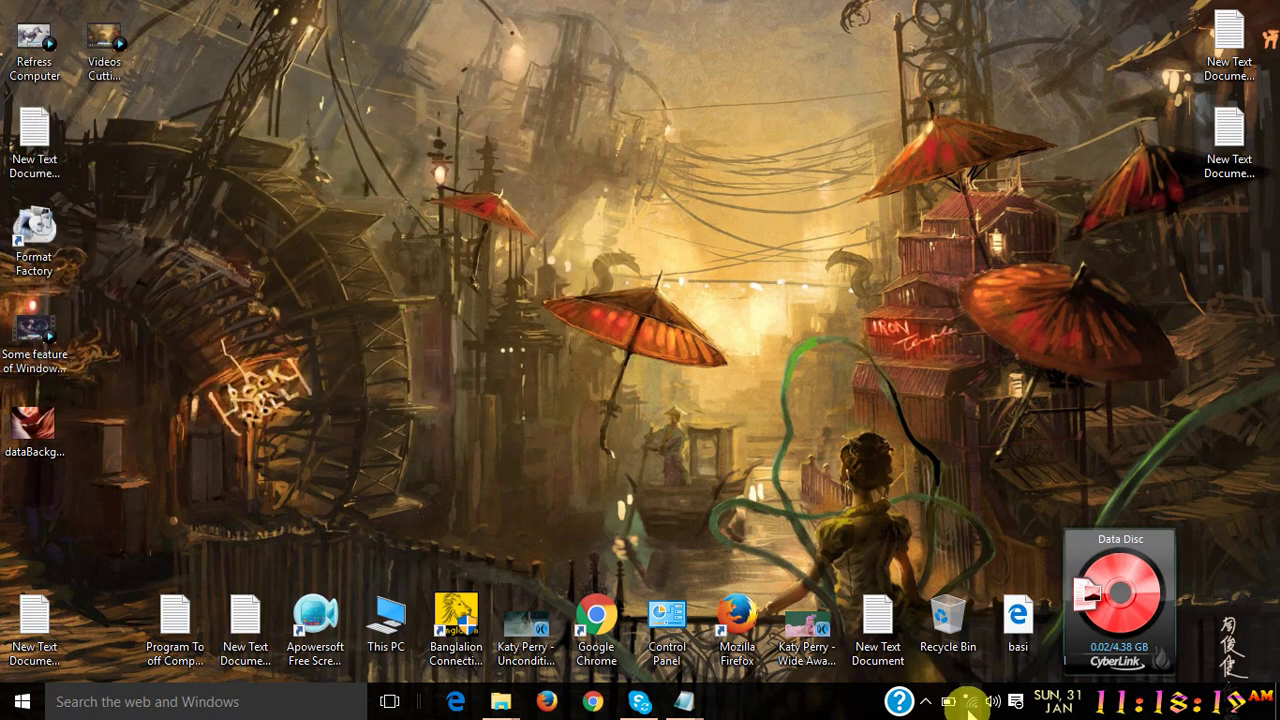
- Switch to the Apowersoft Free Screen Recorder window running in the background
click(900, 701)
click(929, 705)
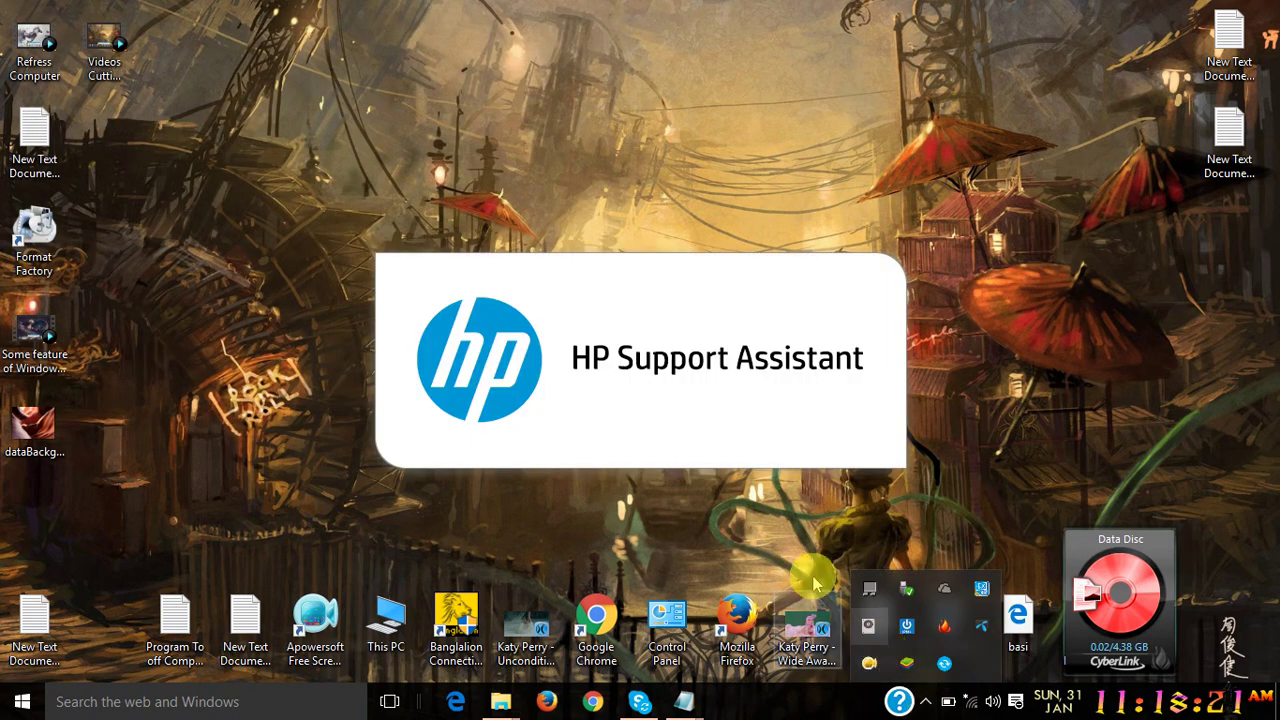
click(872, 664)
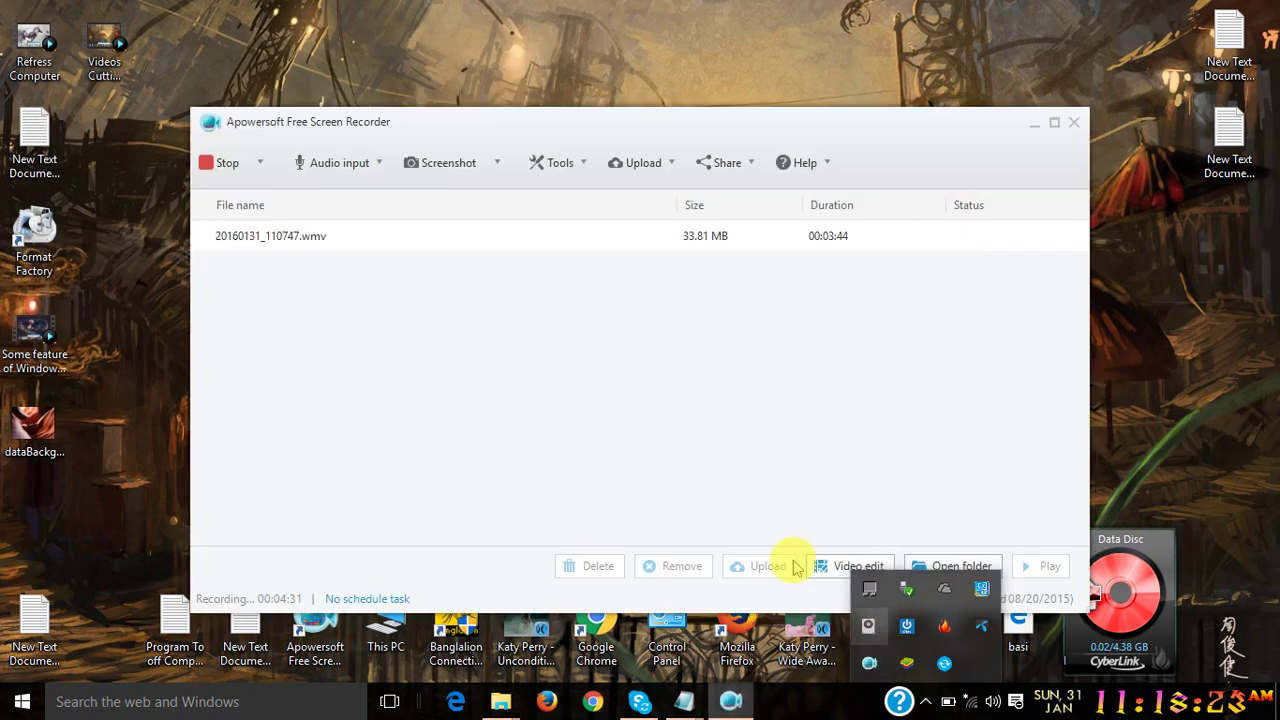